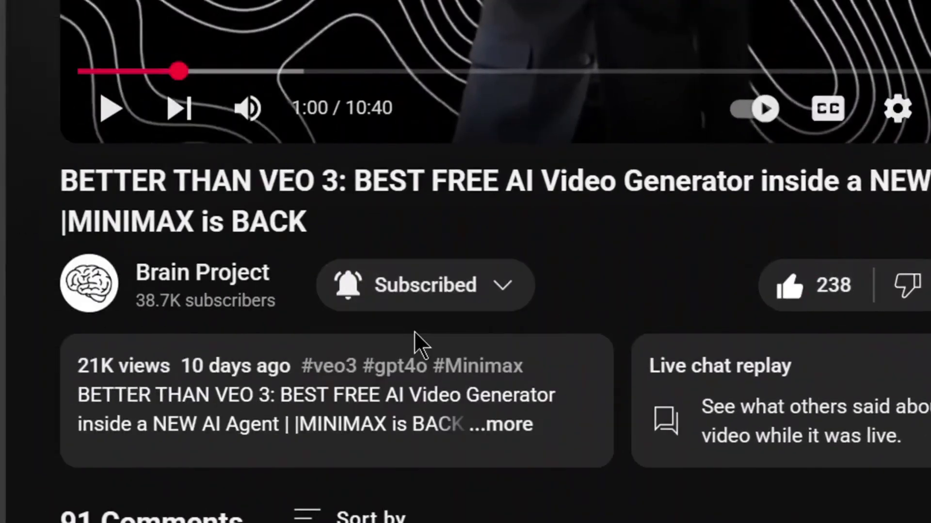
Scroll down to the comments and post a new comment under the video
scroll(420, 343, down, 3)
click(780, 443)
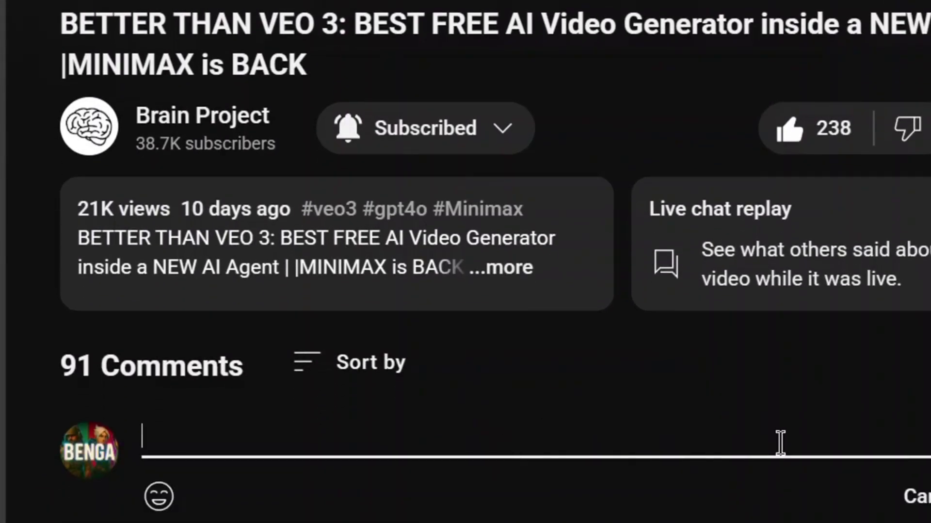
click(930, 500)
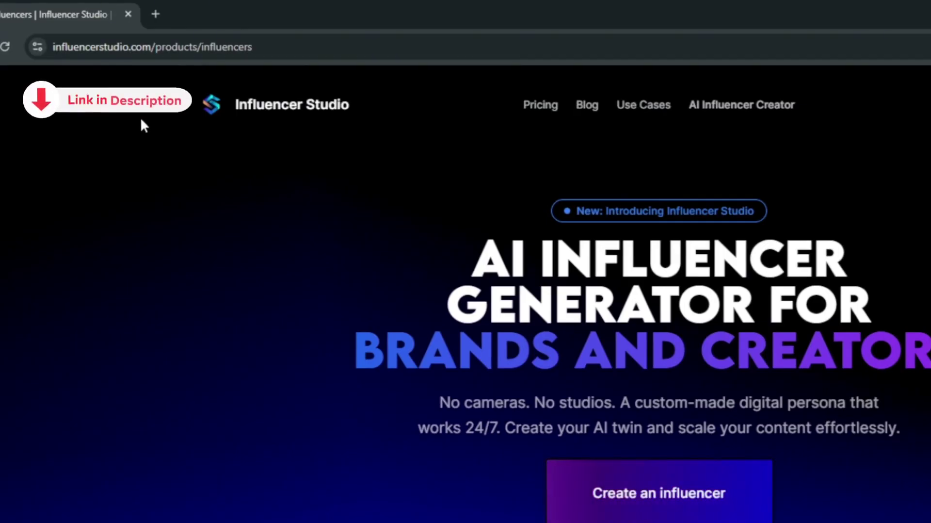
Read the intro badge, heading and BRANDS AND CREATORS subtitle by highlighting them
scroll(157, 139, down, 1)
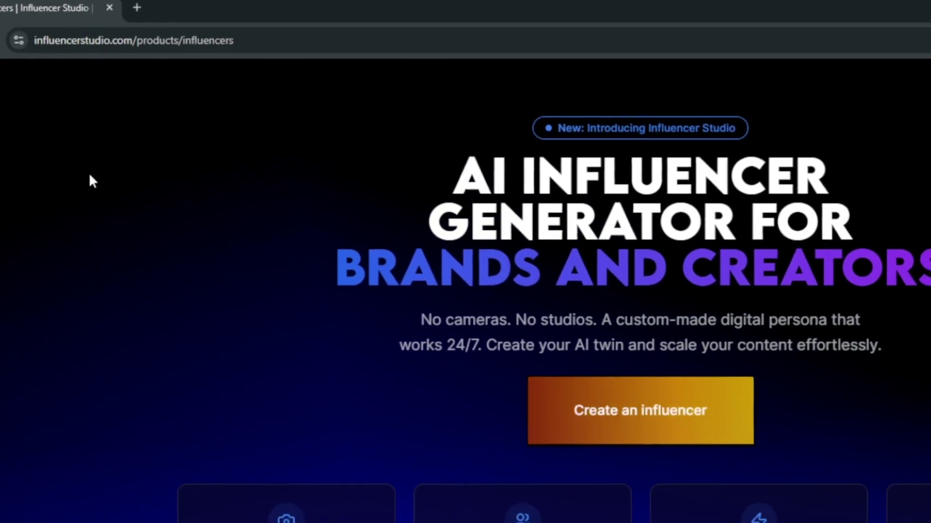
scroll(90, 175, up, 2)
drag(559, 128, 658, 143)
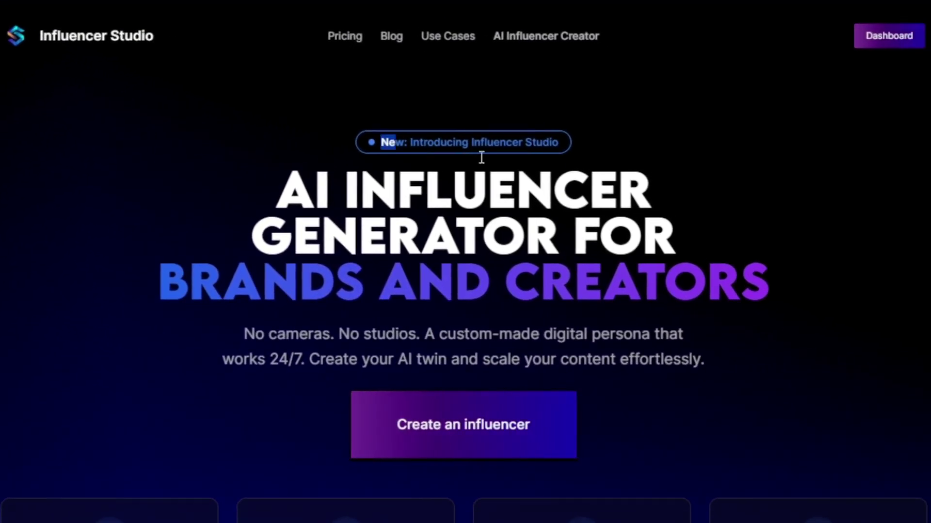
drag(482, 157, 779, 220)
drag(152, 296, 904, 317)
scroll(408, 356, down, 2)
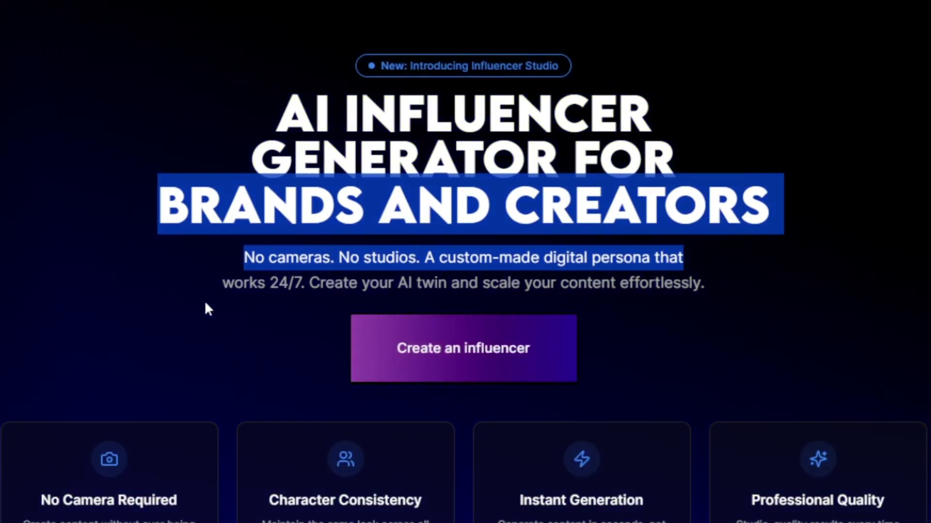
click(83, 290)
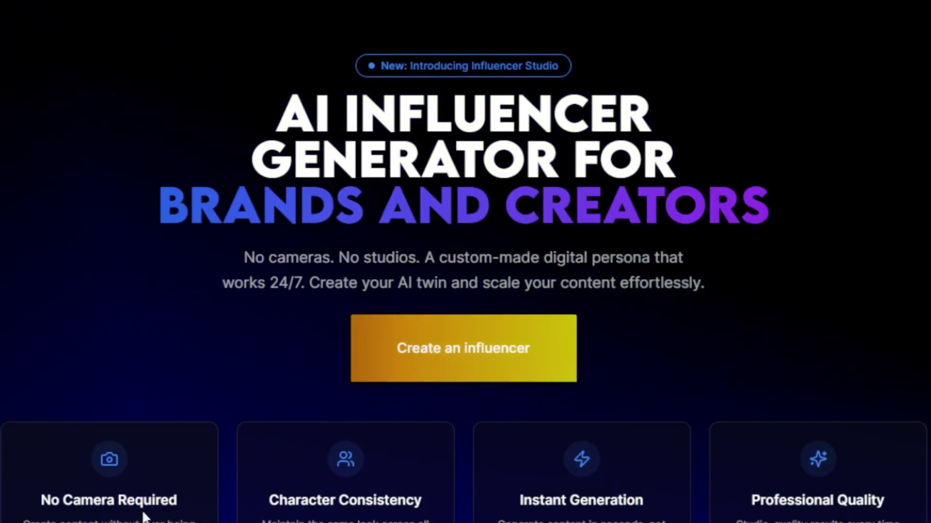
Read the Instant Generation feature card, then continue through examples and FAQ to the footer
scroll(106, 428, down, 1)
scroll(106, 428, down, 2)
drag(258, 365, 450, 367)
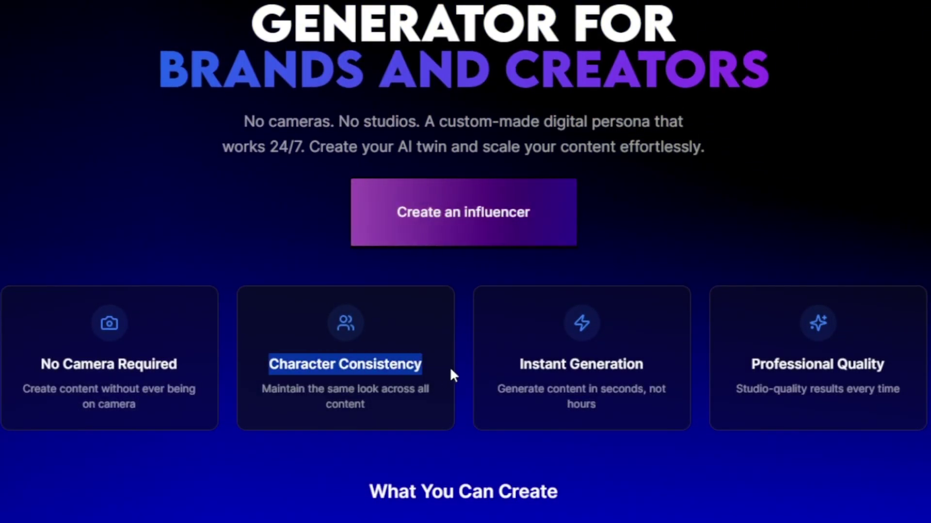
drag(505, 376, 700, 377)
drag(583, 364, 780, 365)
scroll(466, 291, down, 6)
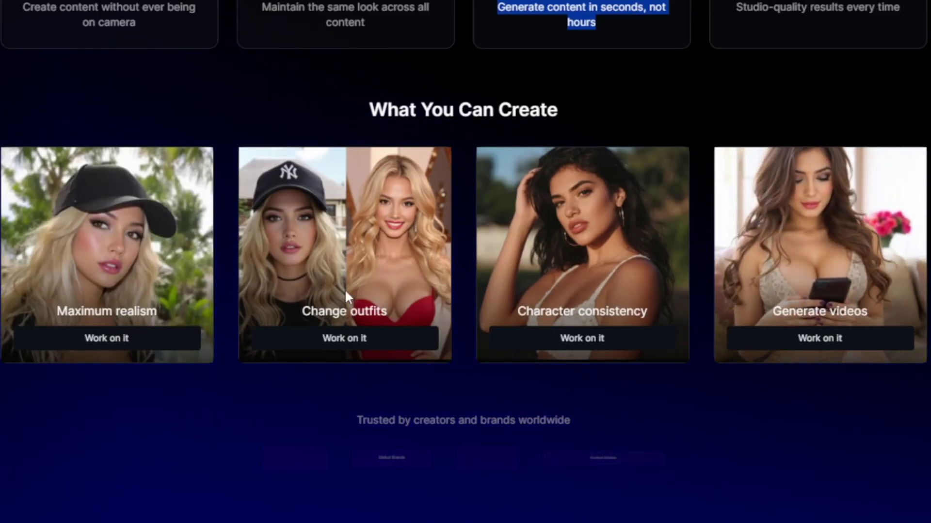
scroll(499, 269, down, 3)
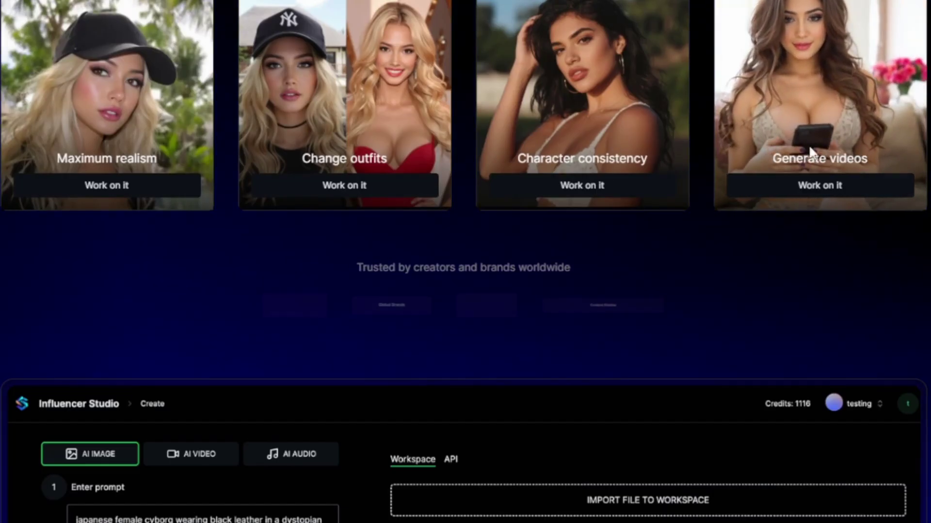
scroll(592, 188, down, 6)
scroll(77, 194, down, 15)
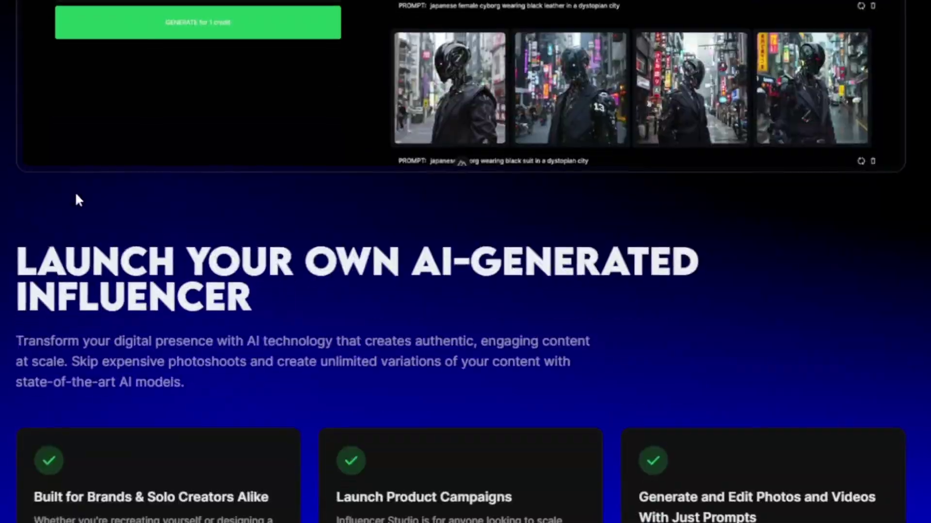
scroll(90, 203, down, 20)
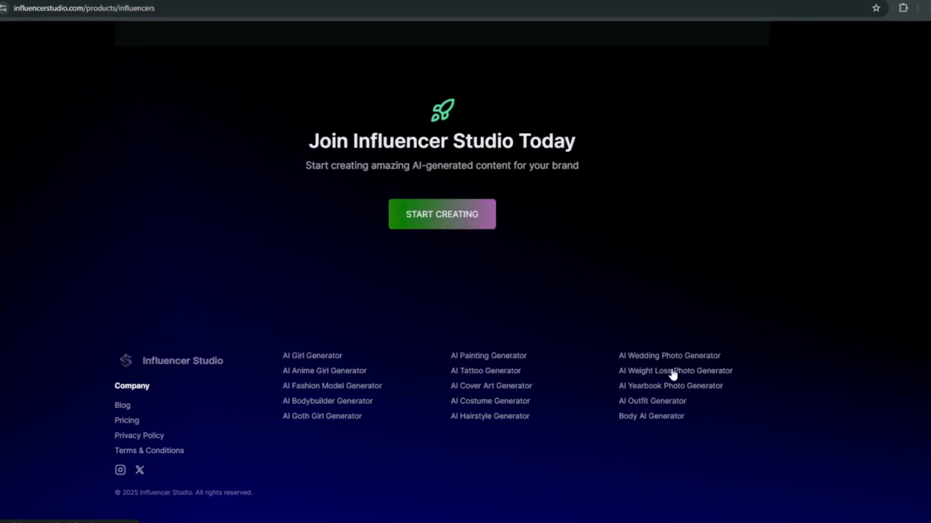
Open the image-generation app and dismiss the Free Credits popup
click(433, 222)
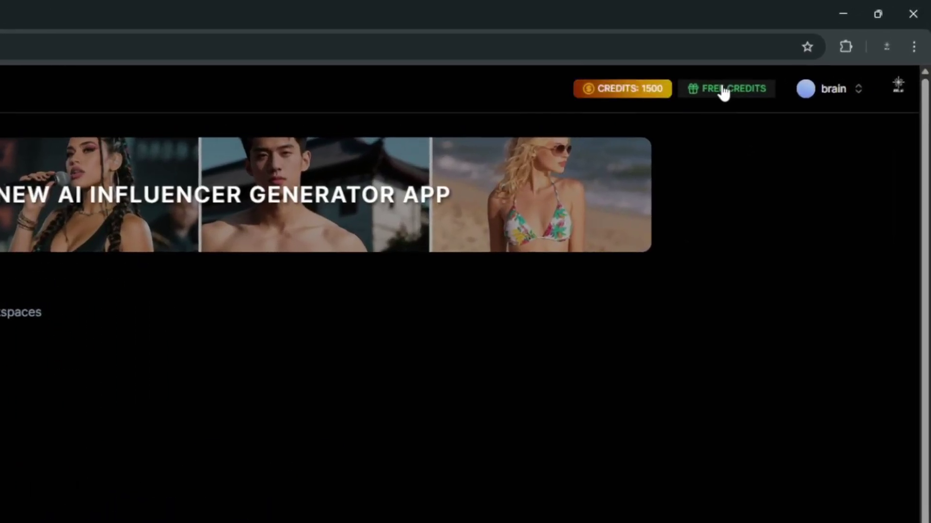
click(792, 58)
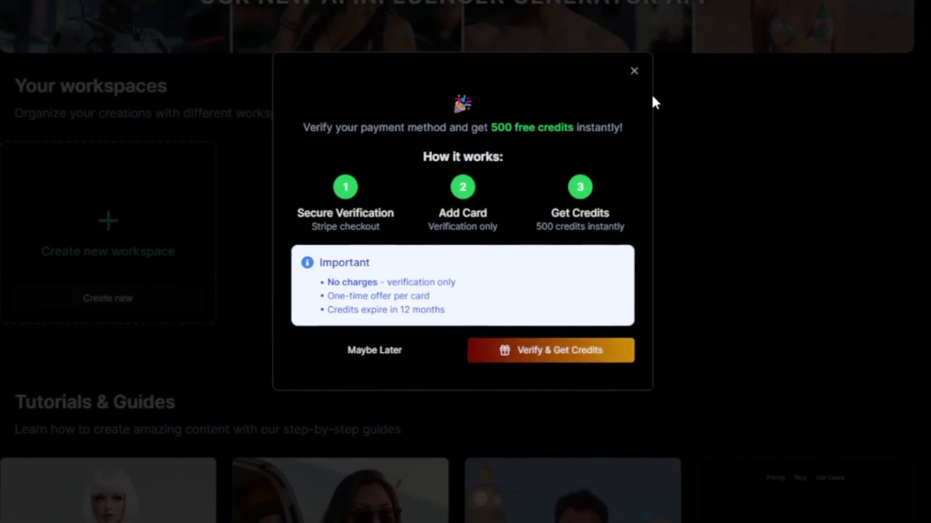
click(635, 69)
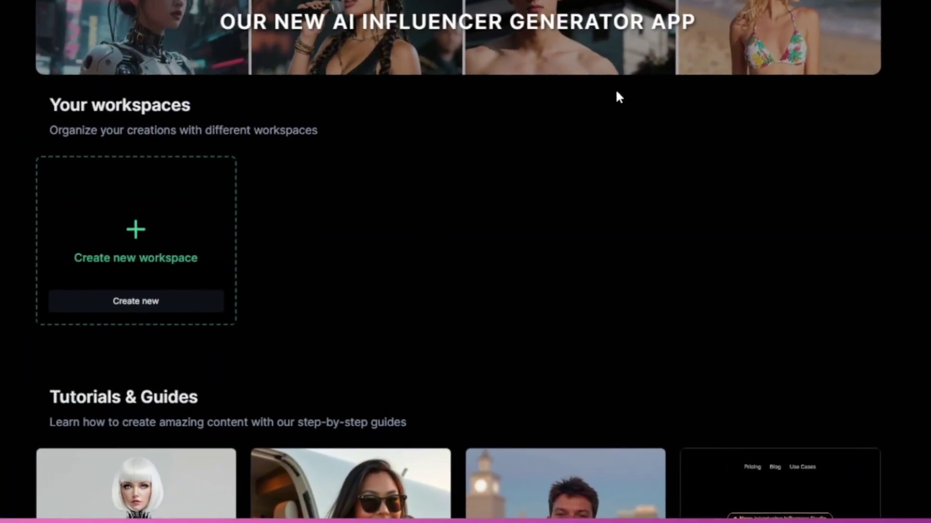
scroll(444, 294, down, 2)
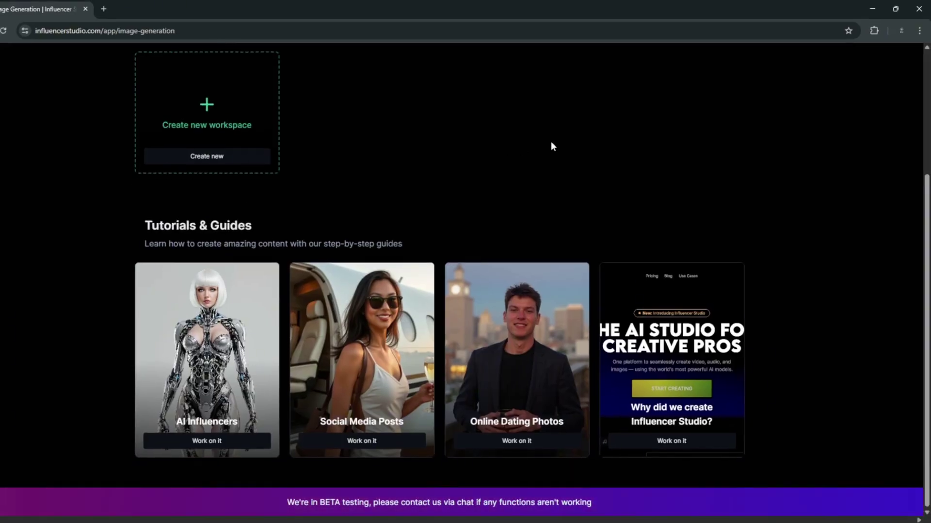
scroll(551, 145, up, 3)
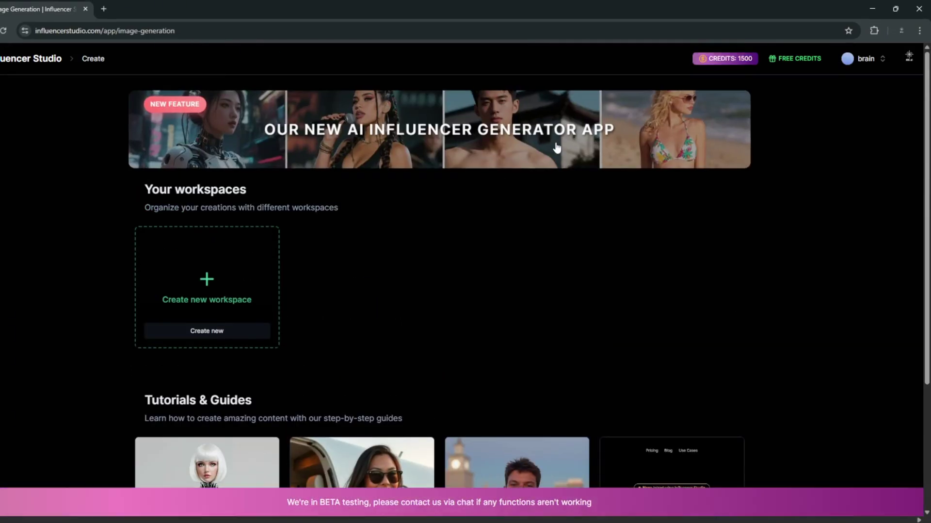
Create a new workspace named Tuna
click(207, 332)
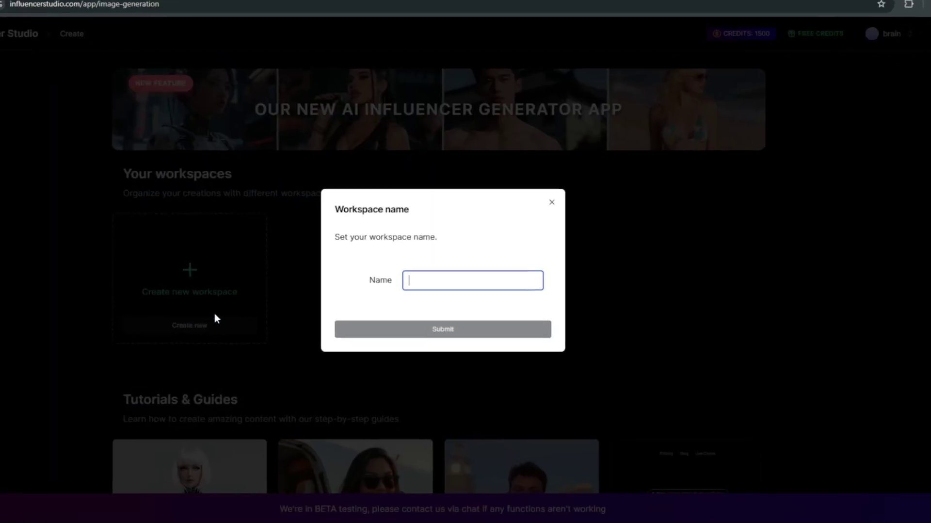
text(Tuna)
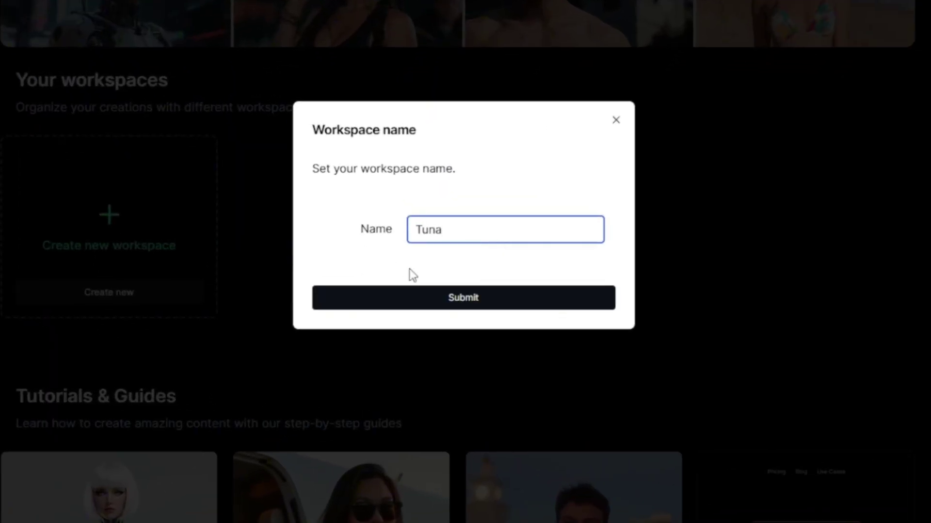
click(517, 299)
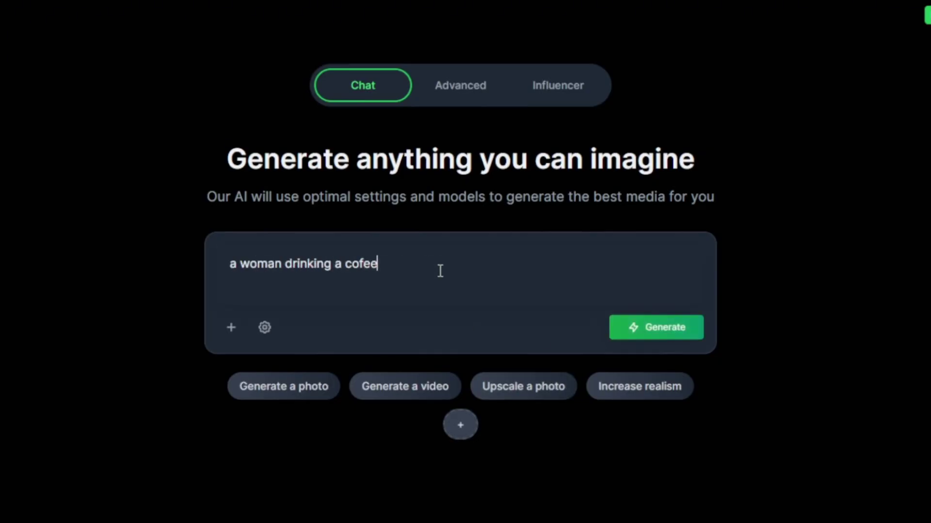
Generate images for 'a woman drinking a coffee' and 'a dog running in the forest'
click(645, 335)
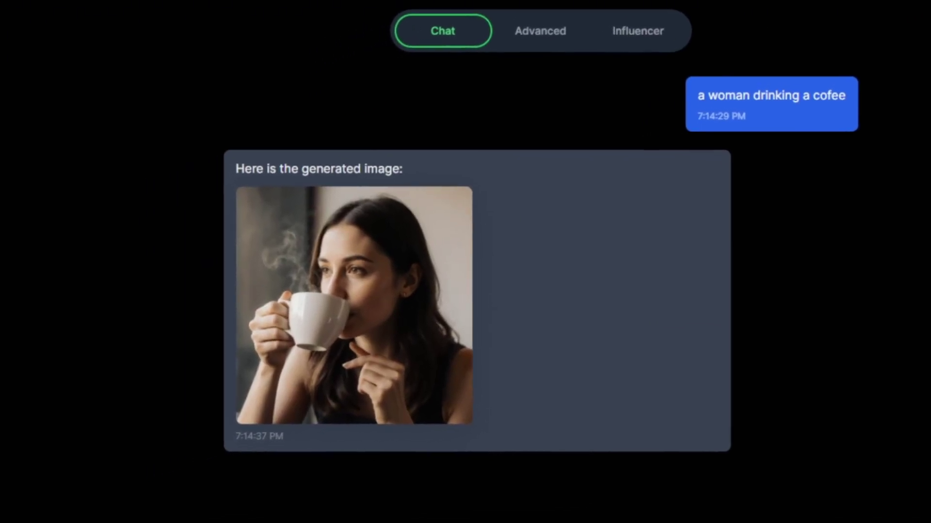
text(a dog running in the forest)
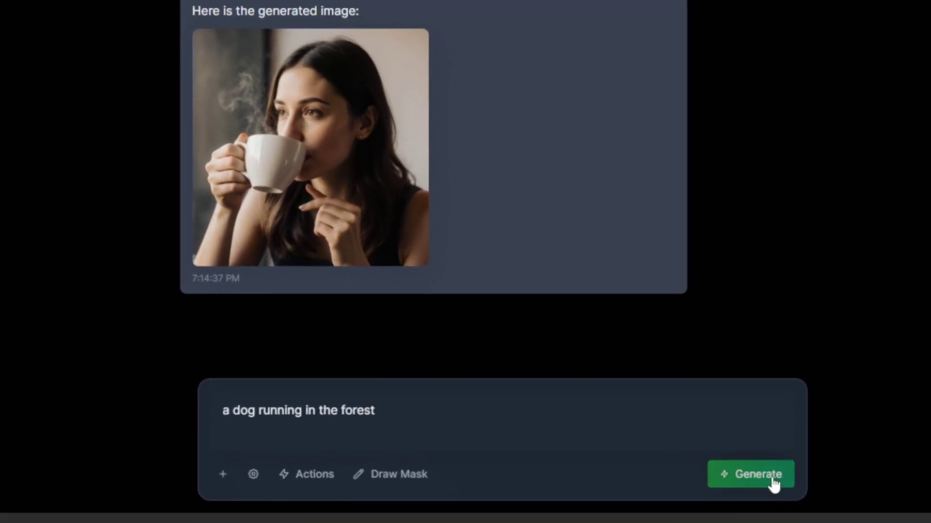
click(772, 477)
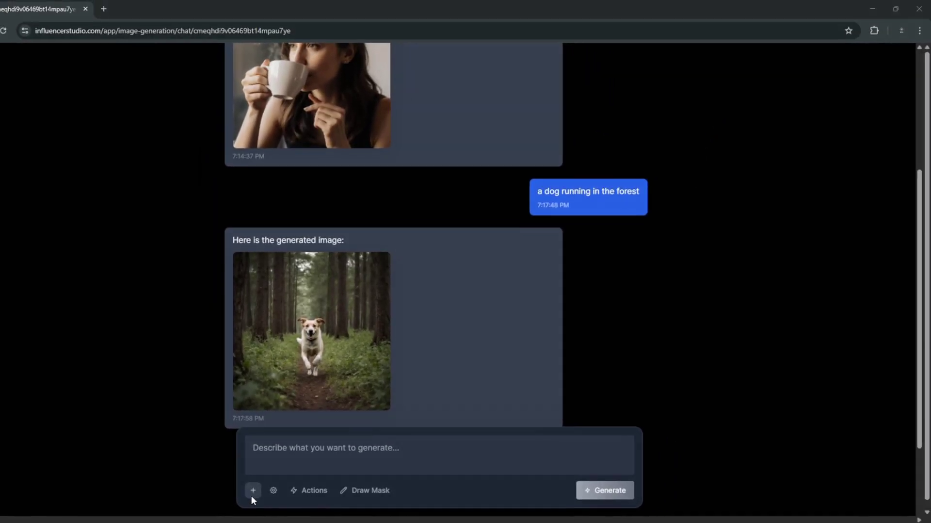
Attach a portrait photo, apply the increase-realism action, and request a video
click(253, 490)
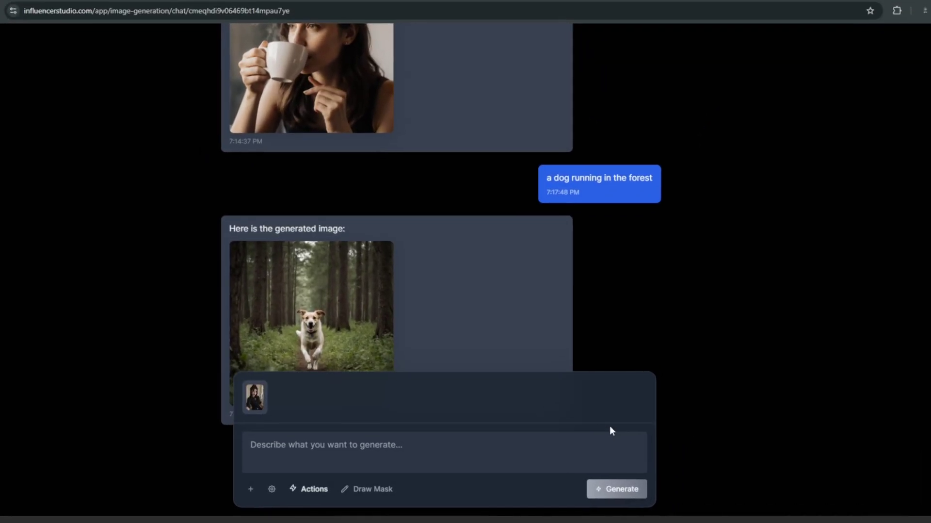
click(310, 489)
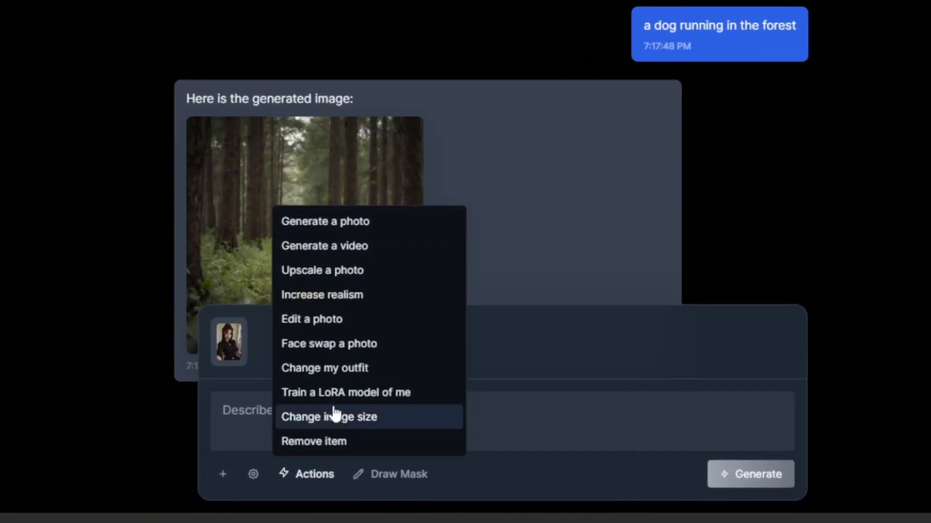
click(336, 300)
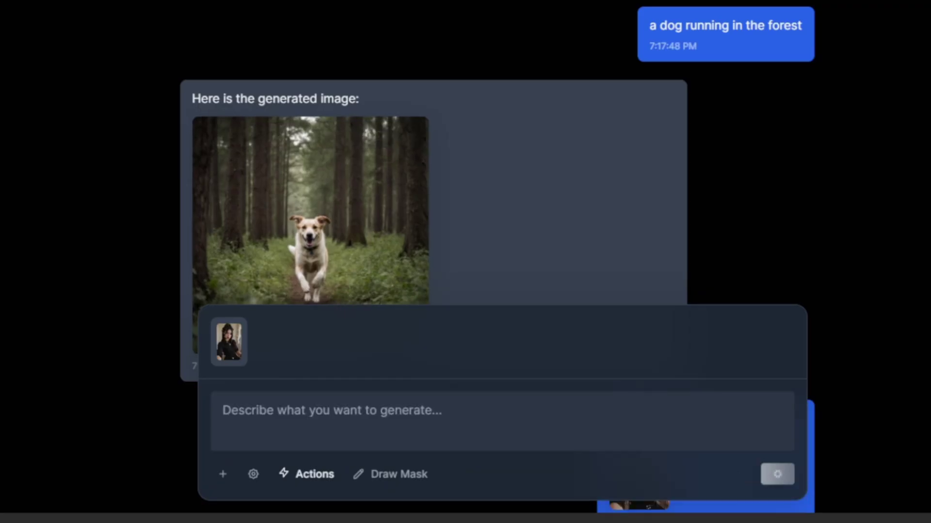
click(309, 474)
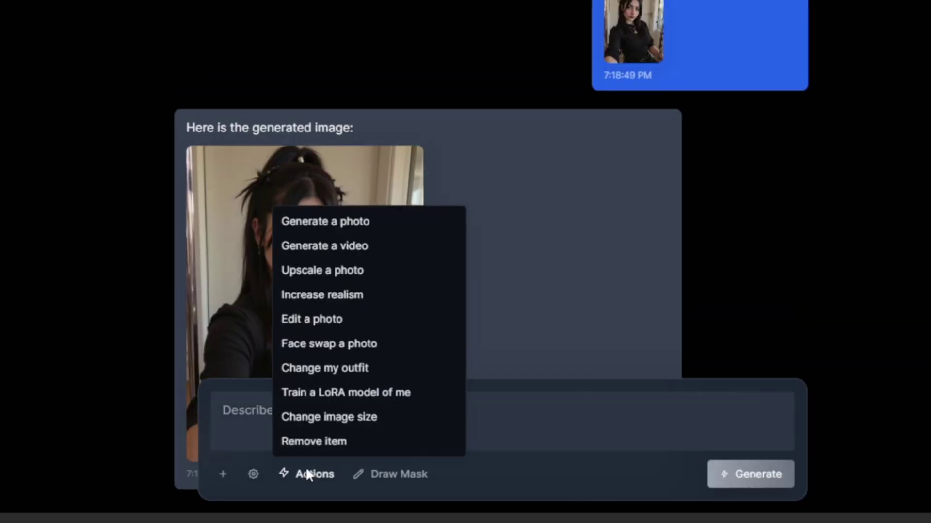
click(342, 246)
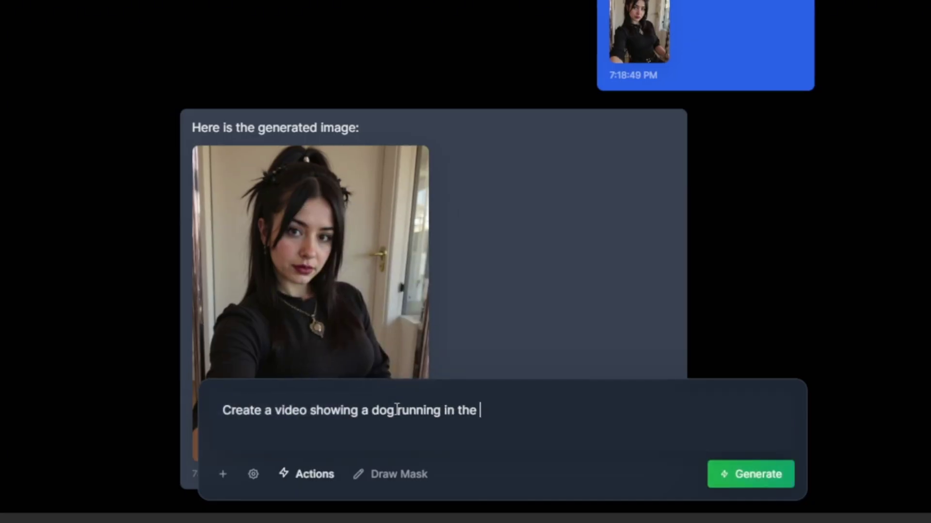
key(Return)
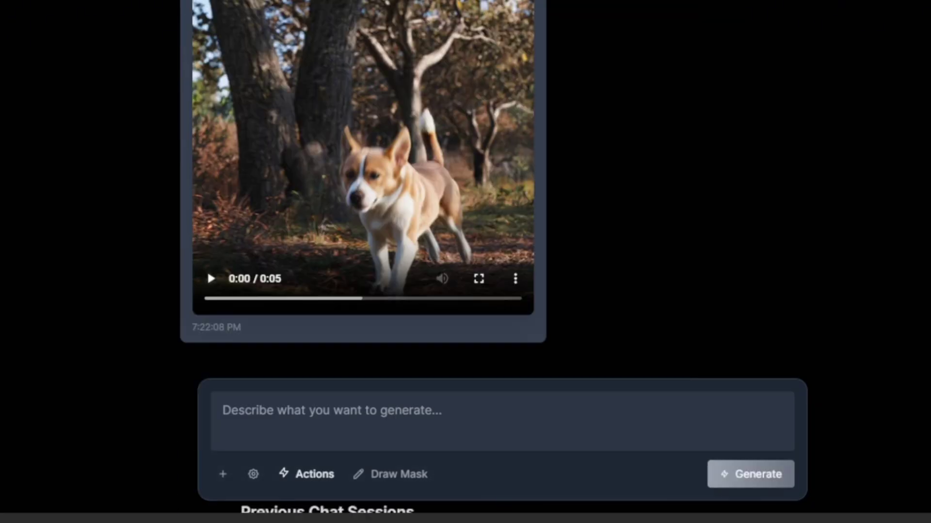
Play the generated dog video in full screen, then return to the chat
scroll(345, 431, up, 3)
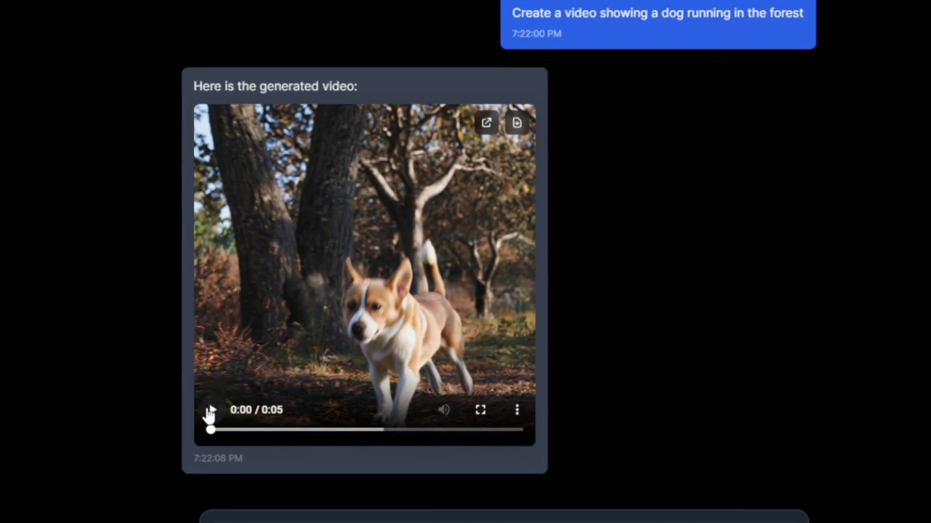
click(210, 410)
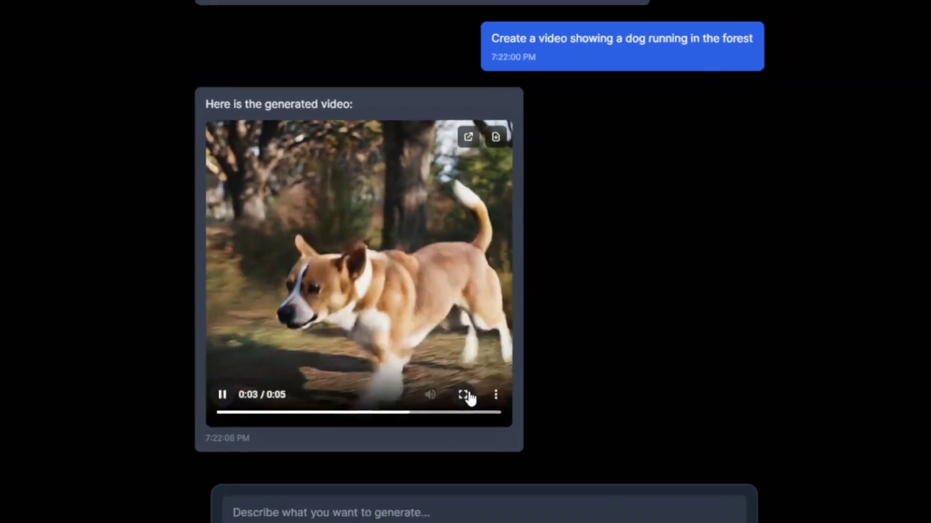
click(463, 394)
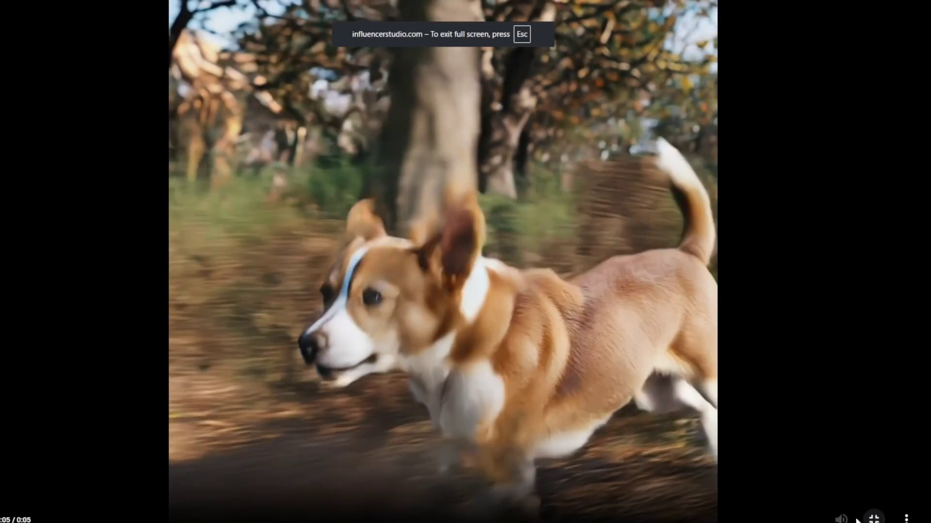
click(874, 518)
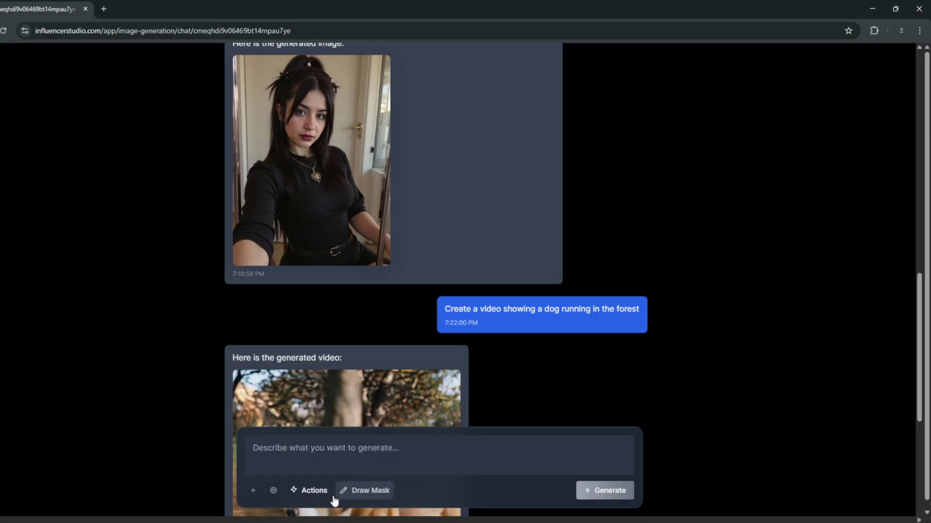
Set quality to High at Square (1:1), leave LoRA unchanged, and start a selfie mask
click(273, 490)
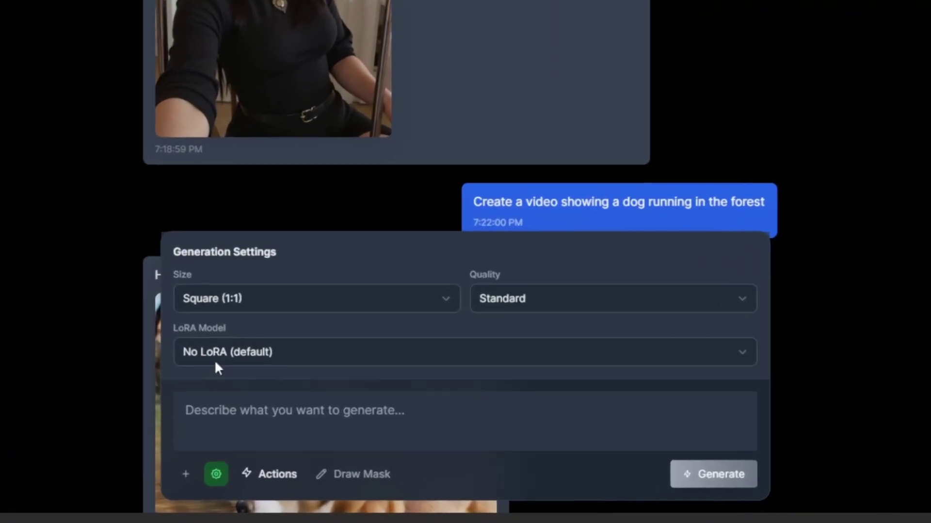
click(246, 298)
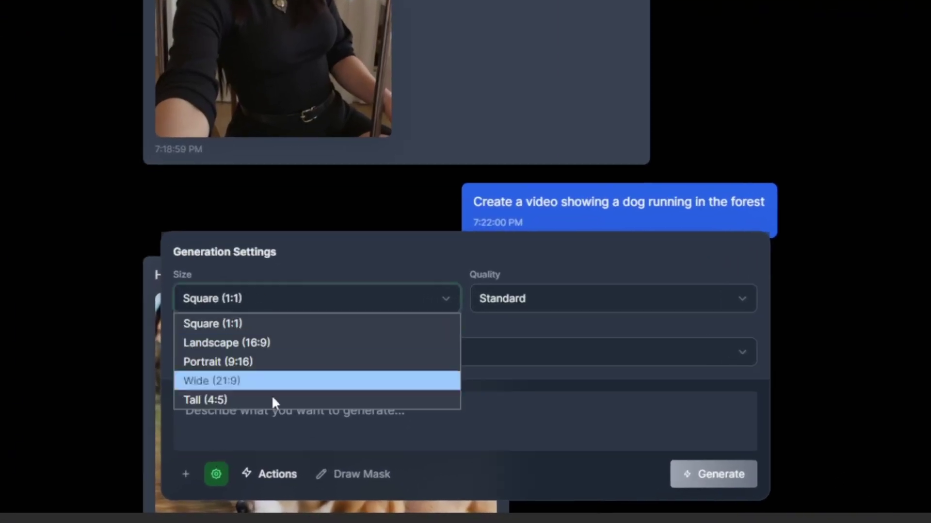
click(571, 294)
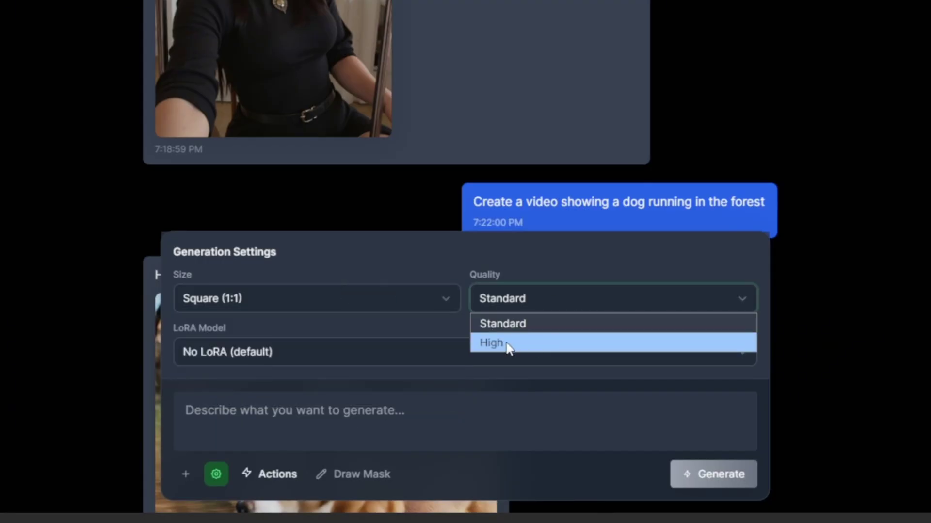
click(370, 360)
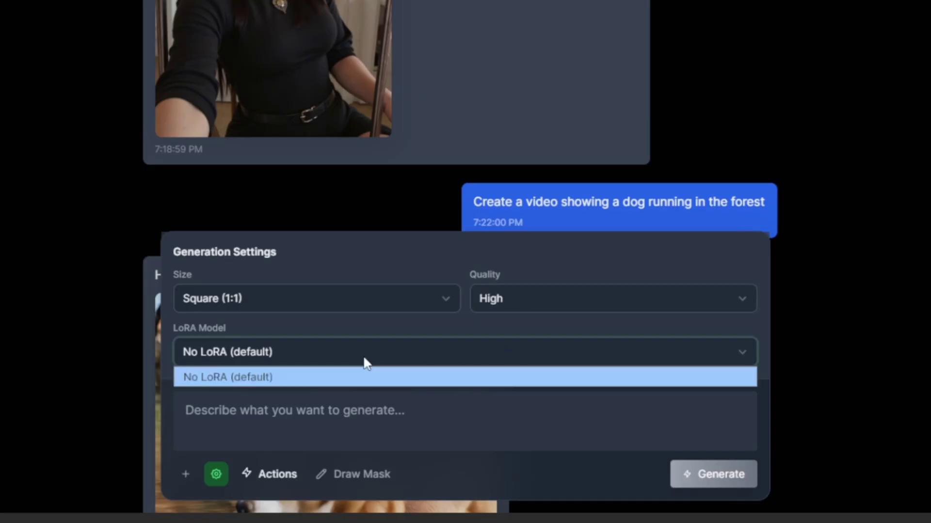
click(589, 318)
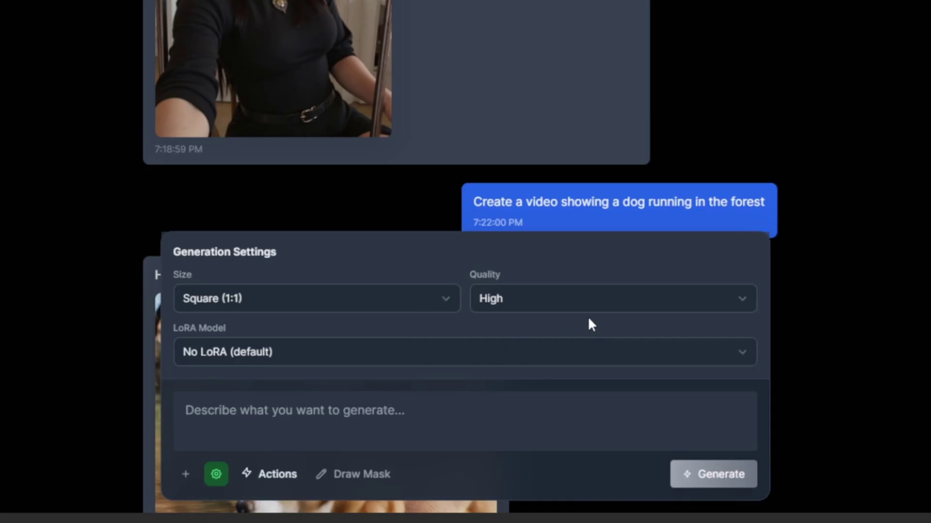
click(359, 471)
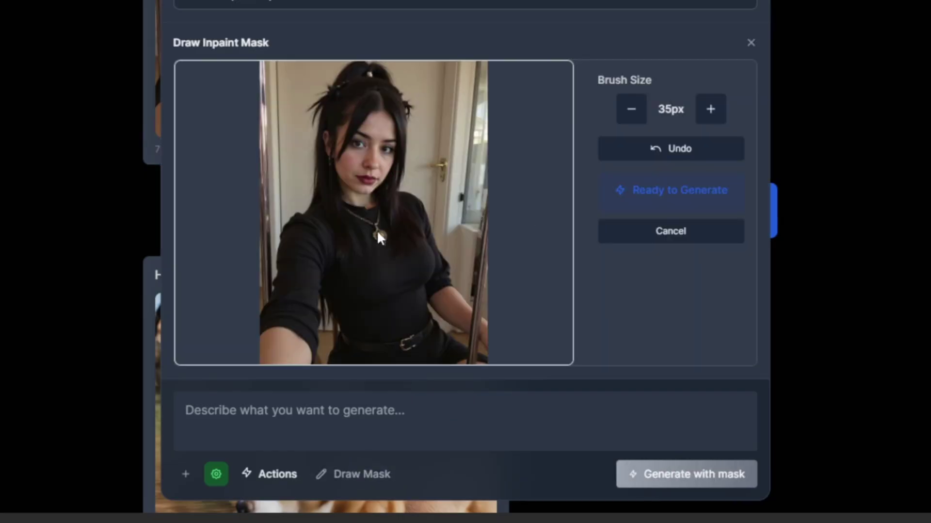
Inpaint 'a glowing neon necklace' on the selfie, then switch to the Advanced workspace
click(287, 406)
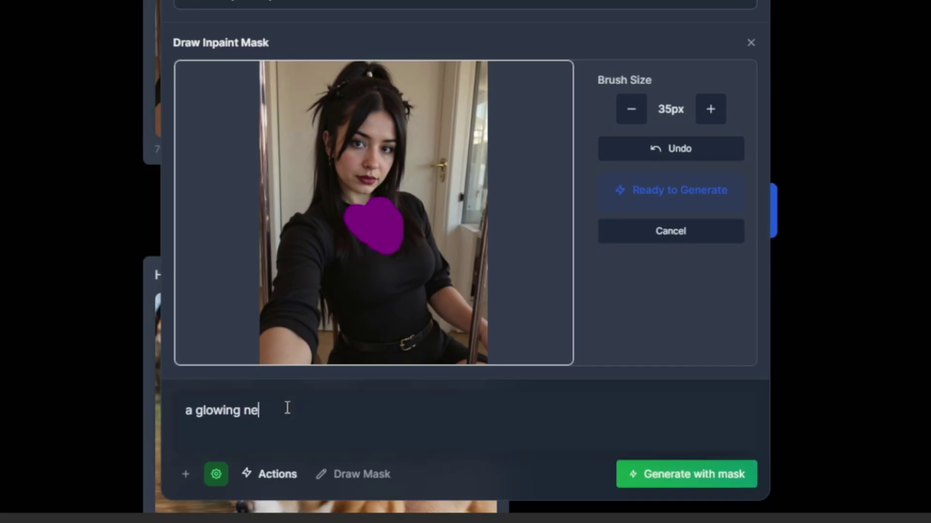
text(a glowing neon necklace)
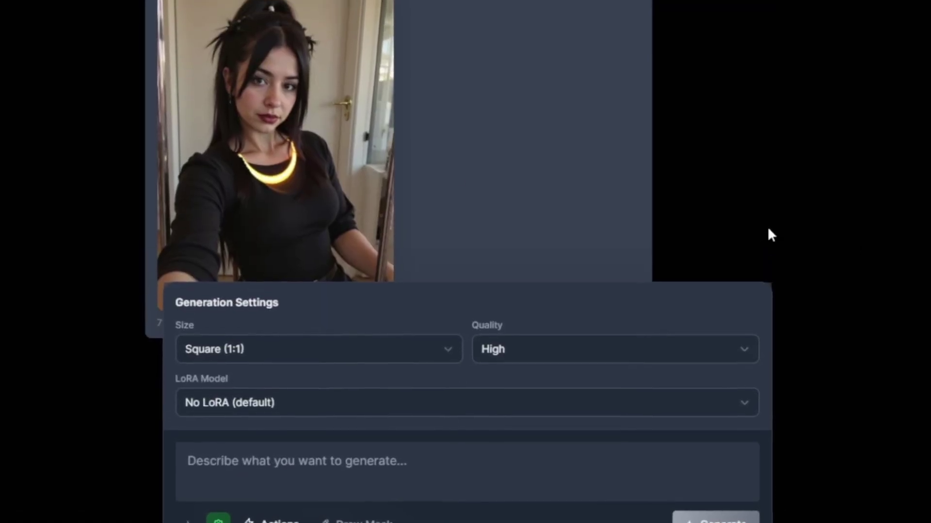
scroll(769, 235, up, 2)
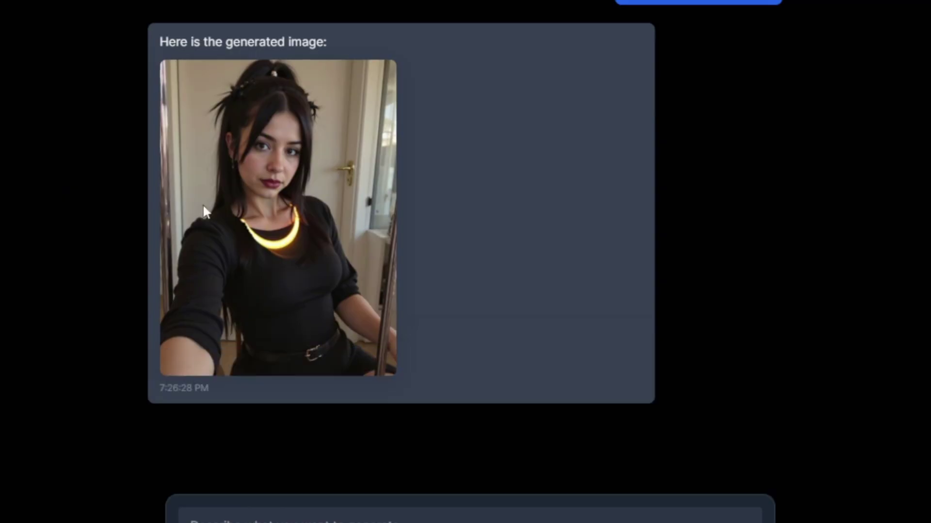
scroll(306, 232, up, 1)
scroll(170, 448, up, 15)
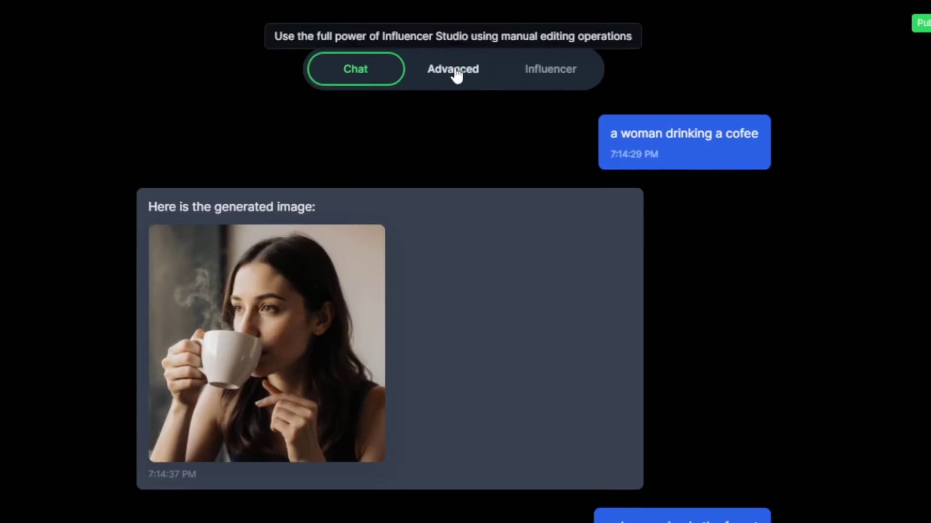
click(457, 76)
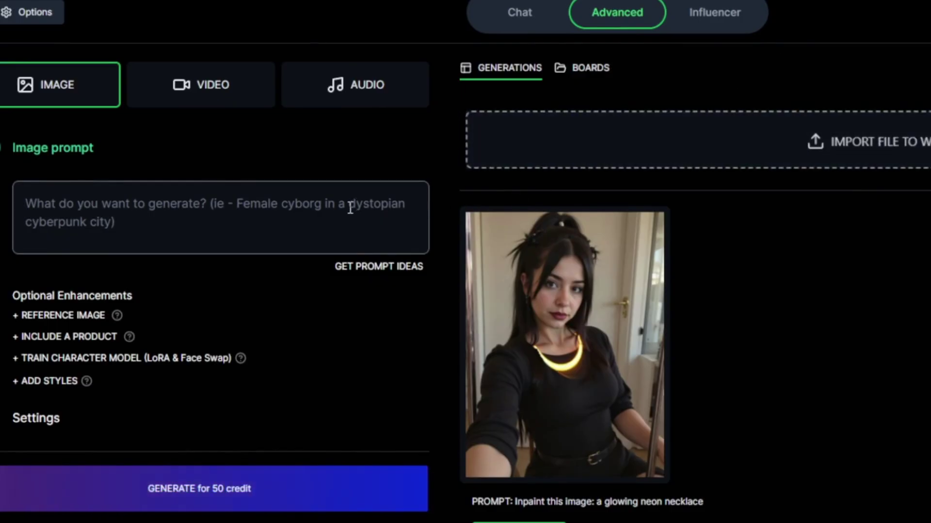
Enter 'a female sitting on her couch in the living room' and choose Bytedance Seedream v3
click(335, 193)
text(a female)
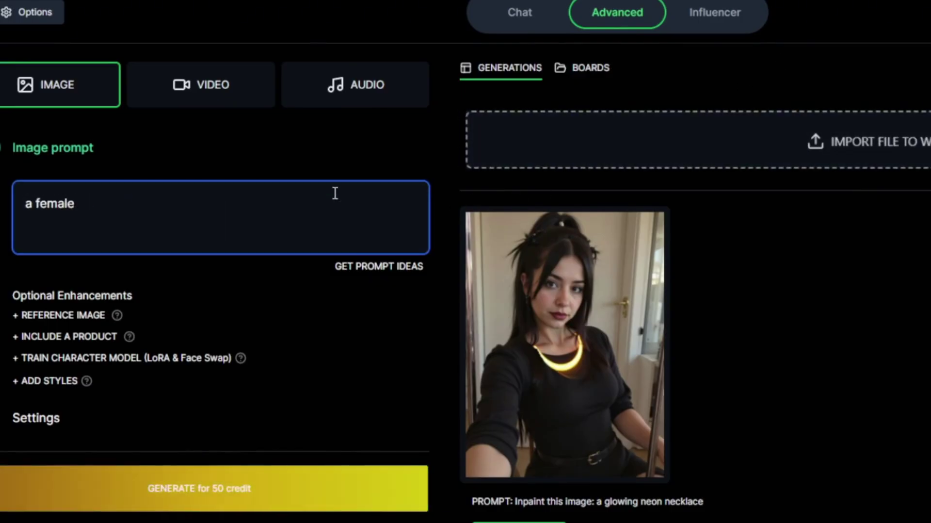
text( sitting on her couch in the living room)
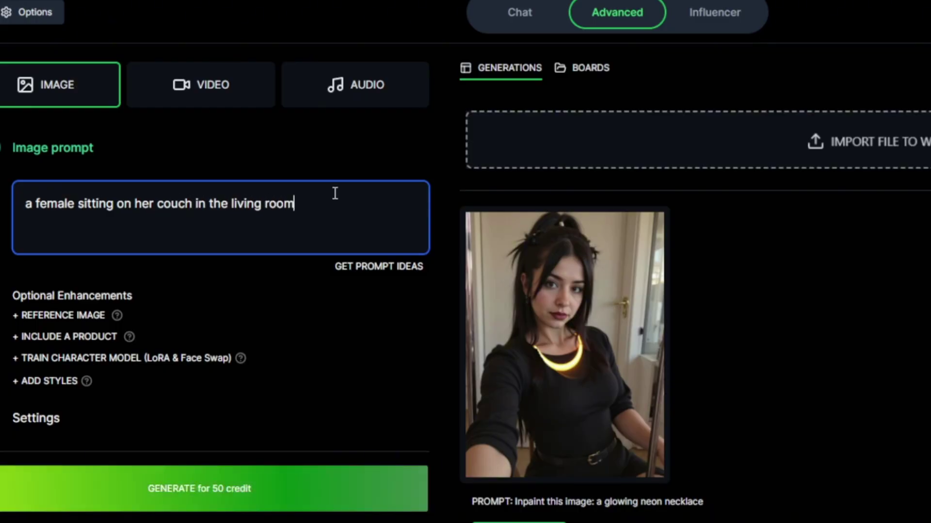
click(42, 417)
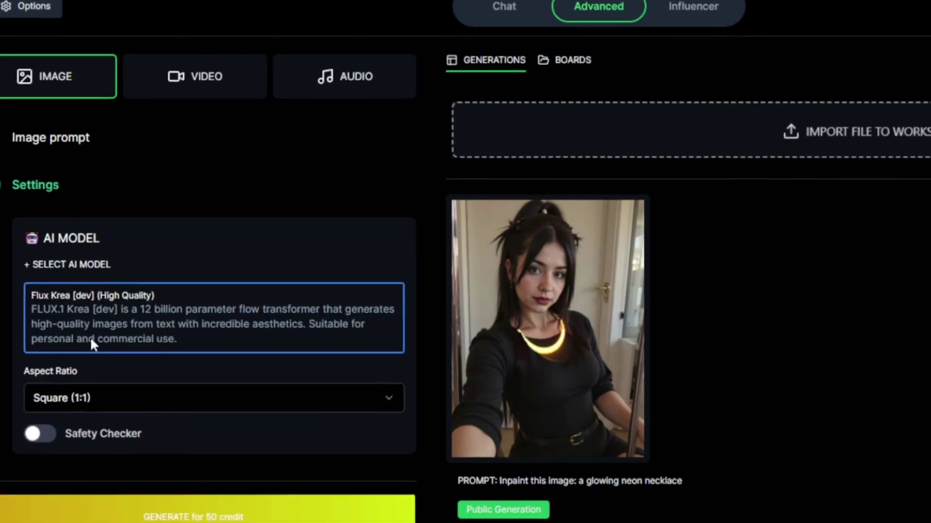
click(141, 310)
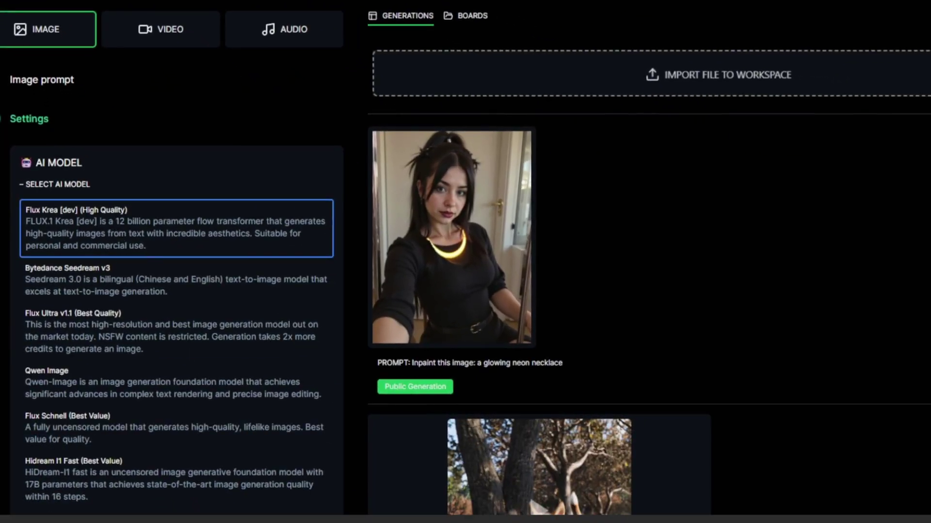
scroll(465, 262, down, 7)
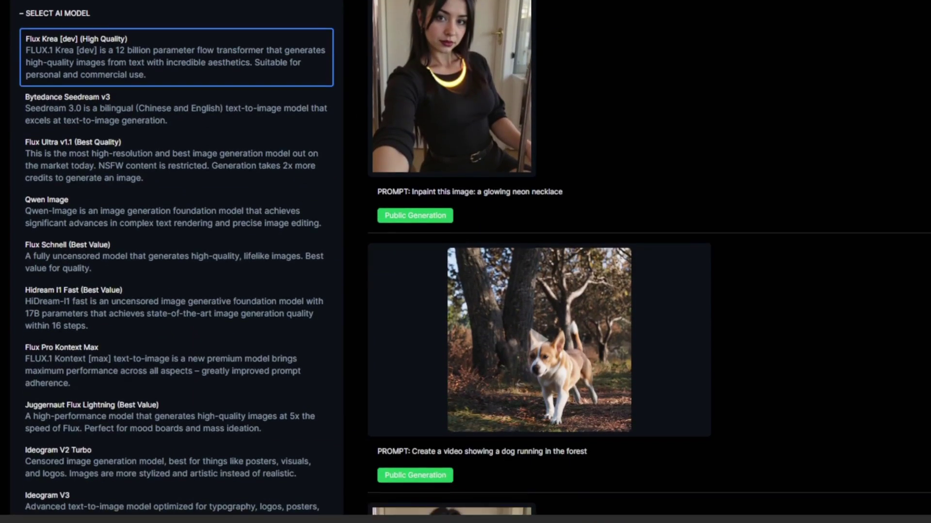
scroll(186, 207, up, 6)
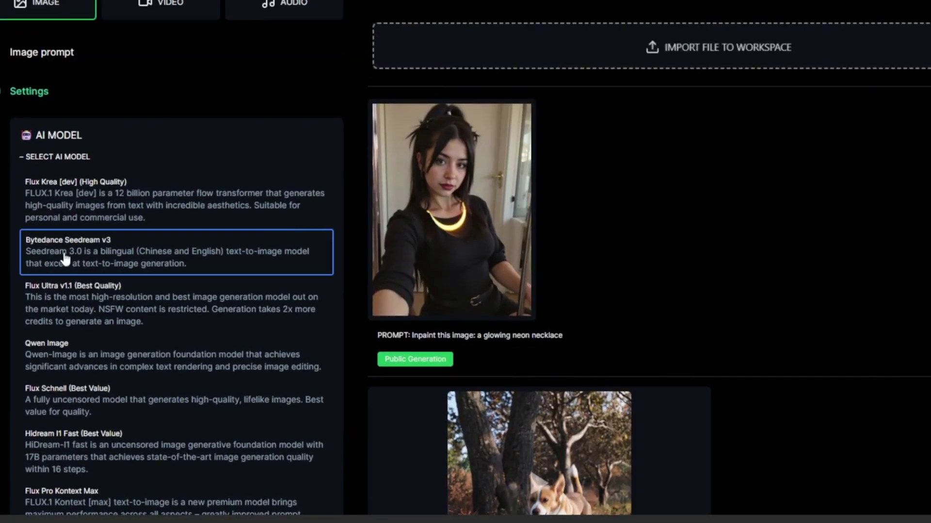
scroll(174, 242, down, 12)
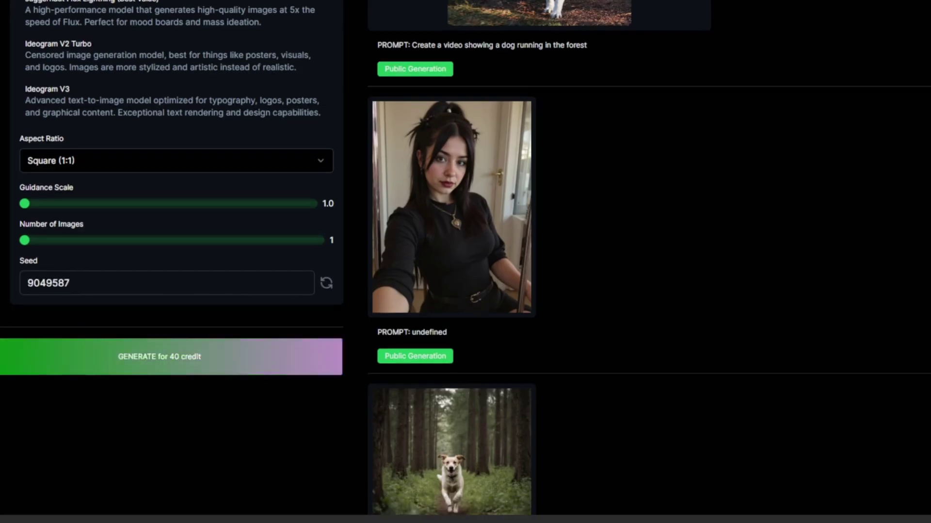
Generate the couch images in Landscape (4:3) and open the first one
click(77, 161)
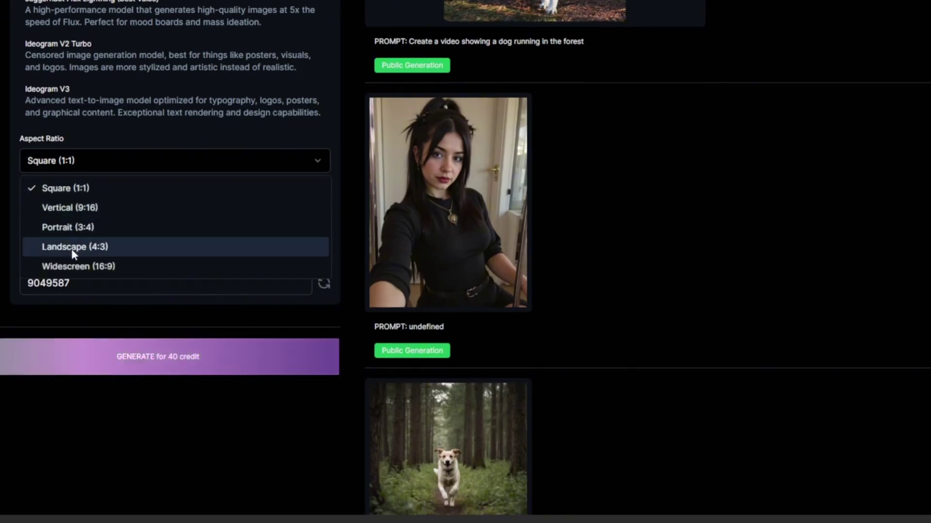
click(71, 246)
click(145, 361)
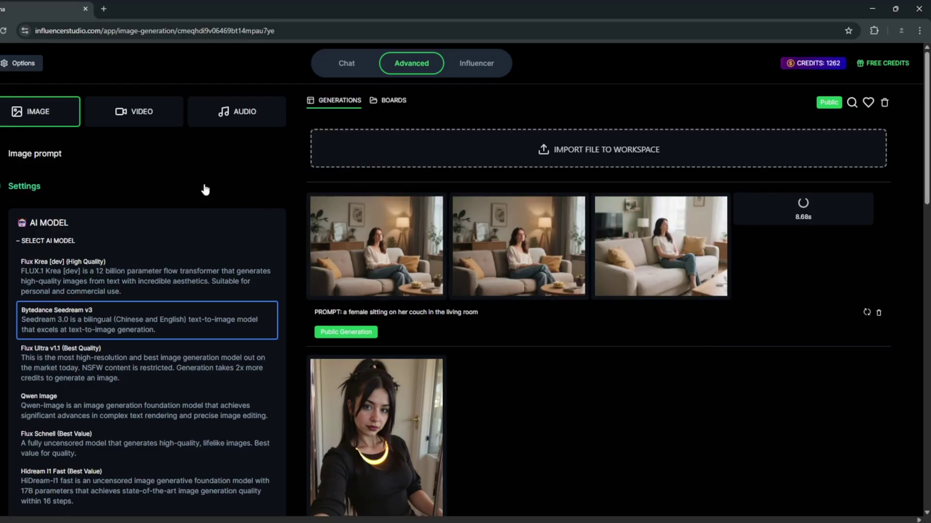
scroll(204, 187, down, 10)
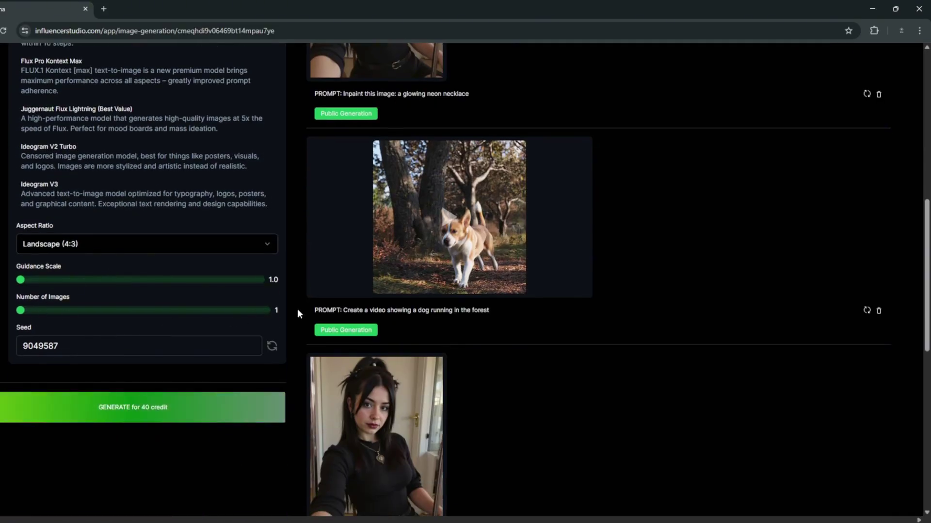
scroll(315, 290, up, 10)
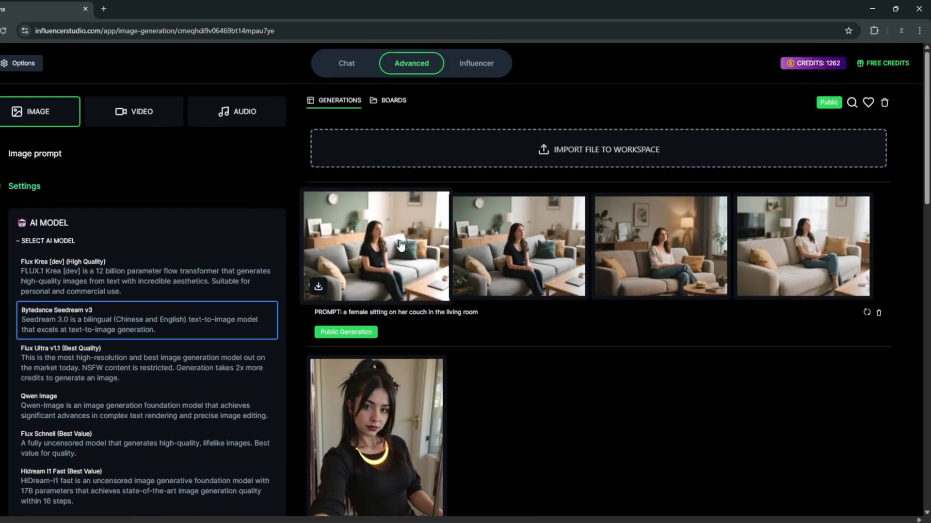
click(333, 242)
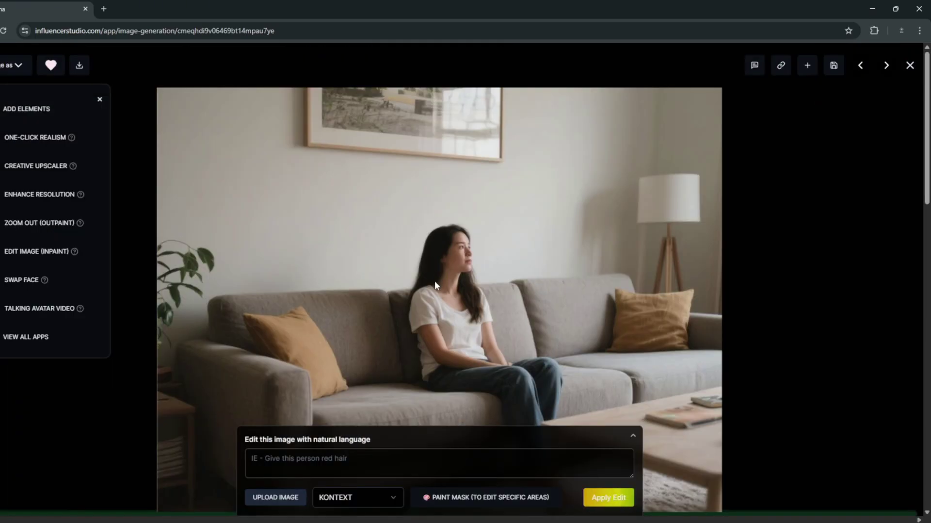
Edit the couch photo with KONTEXT: 'change the shirt color to black'
click(338, 454)
text(change the shirt c)
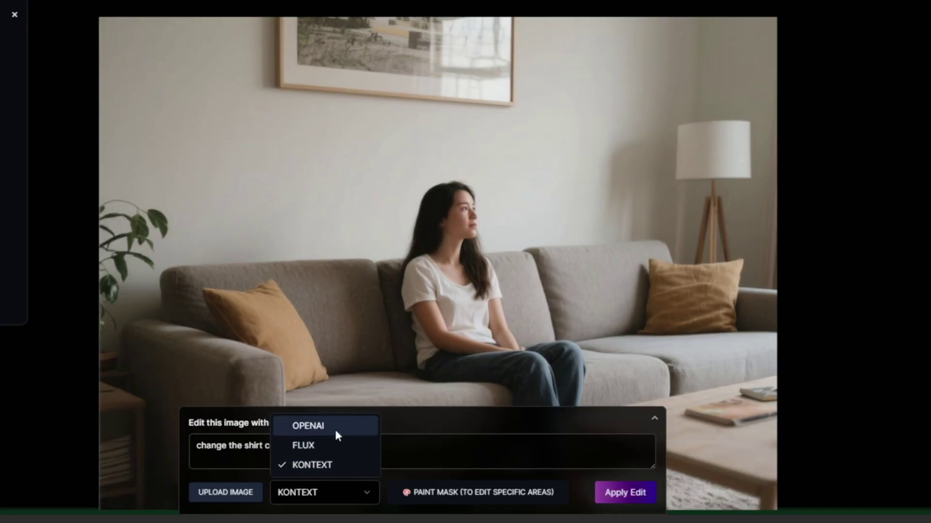
click(391, 472)
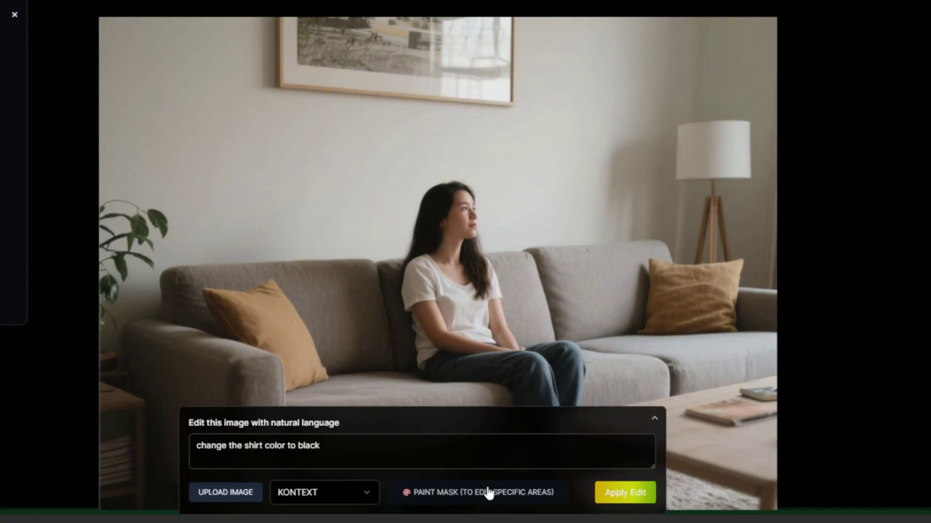
click(610, 492)
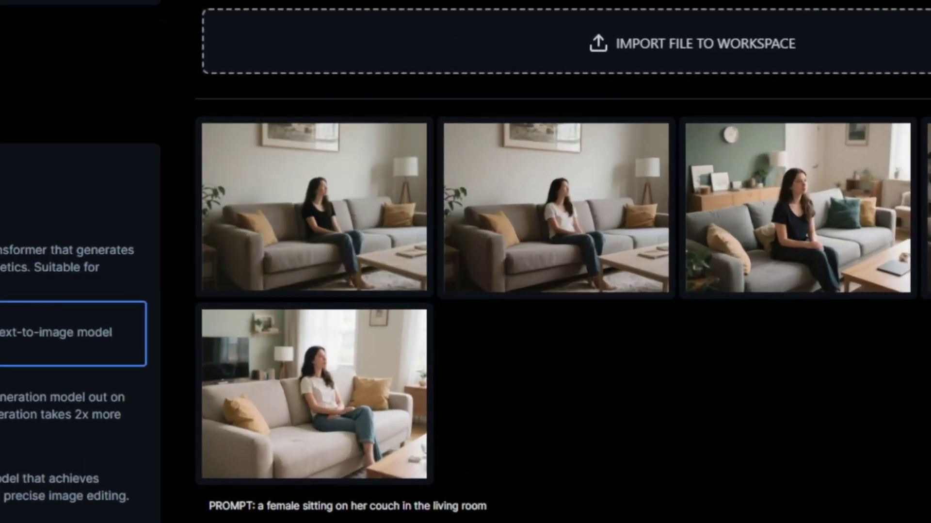
click(0, 0)
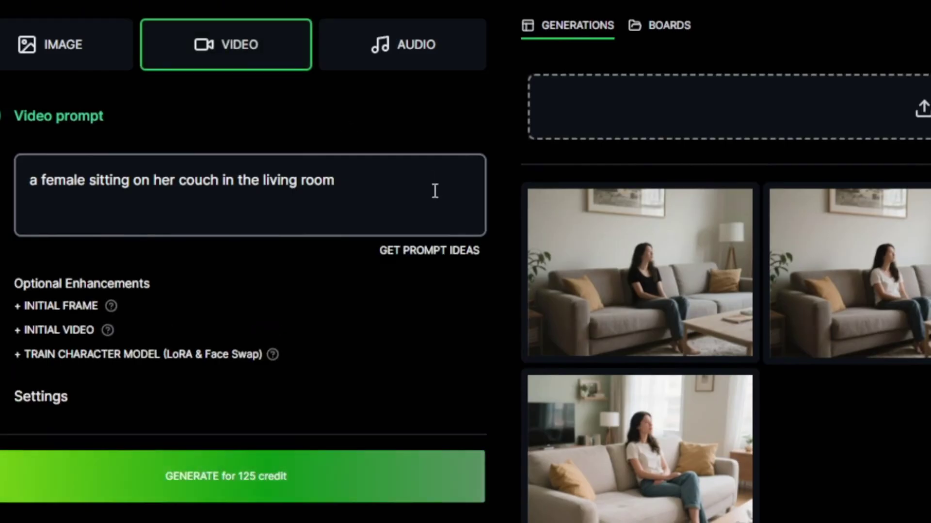
Replace the prompt with 'a woman is taking a selfie in her room. point of view is from the phone.'
triple_click(435, 190)
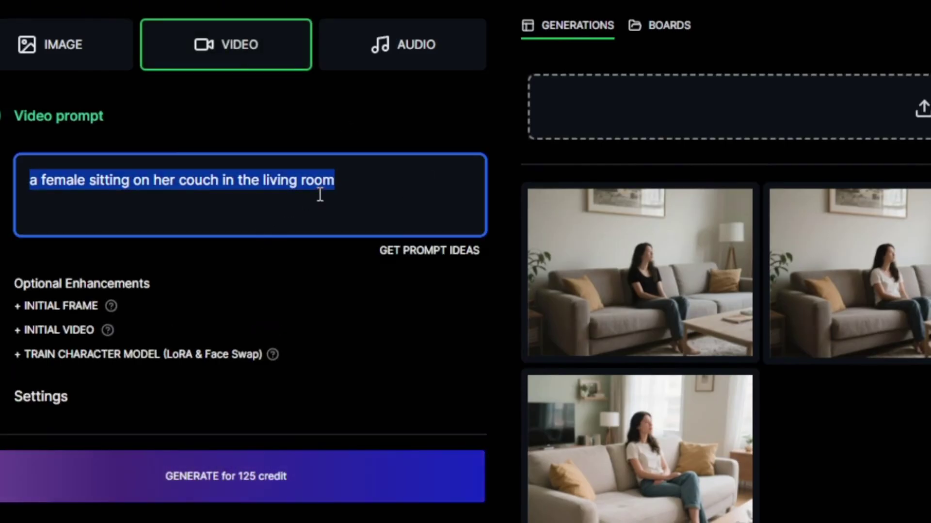
text(a woman is taking )
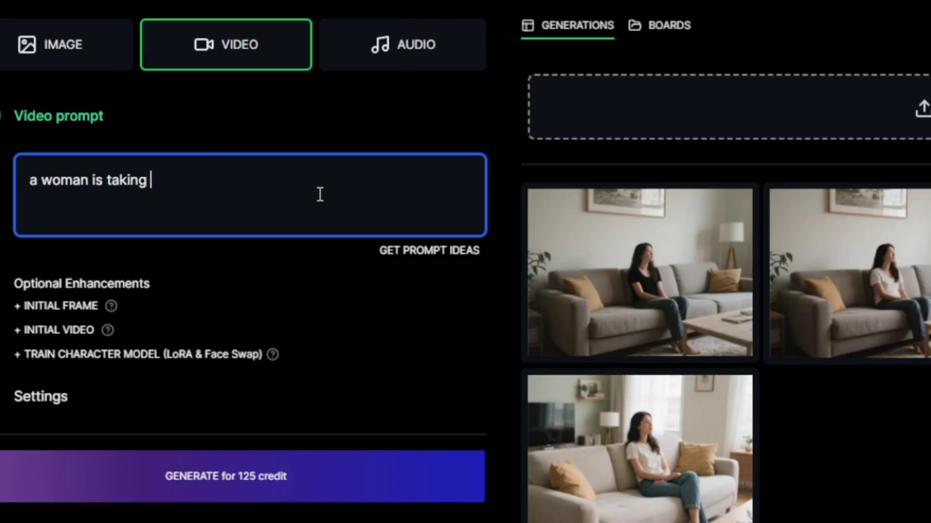
text(a selfie in her room. point of )
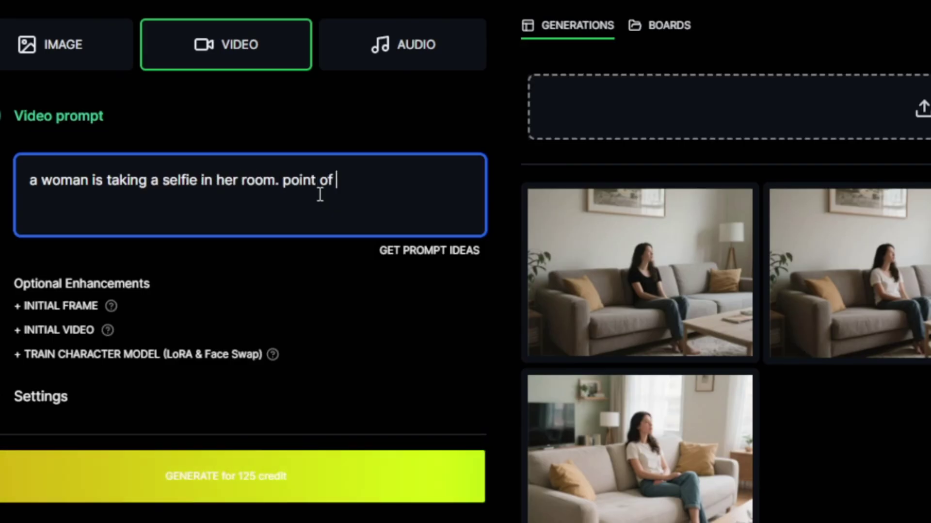
text(view is from the phone. phone is not vis)
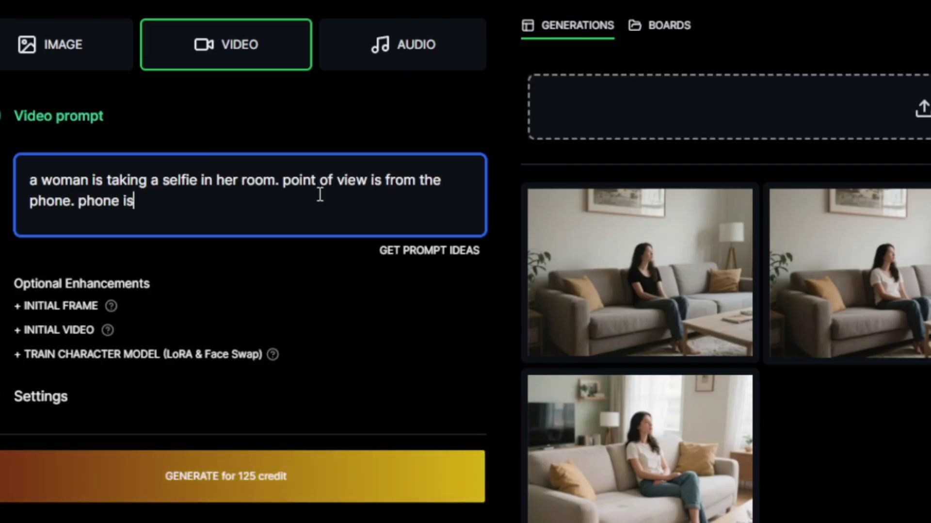
key(ctrl+BackSpace)
key(ctrl+BackSpace)
key(ctrl+BackSpace)
key(ctrl+BackSpace)
text(p)
key(BackSpace)
Generate the video with Veo3 at 8s and 16:9
click(39, 378)
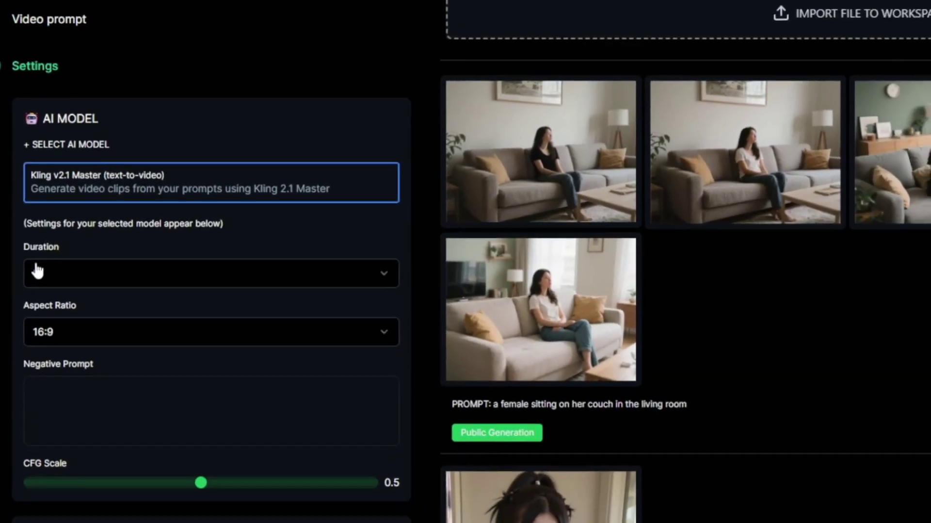
click(170, 167)
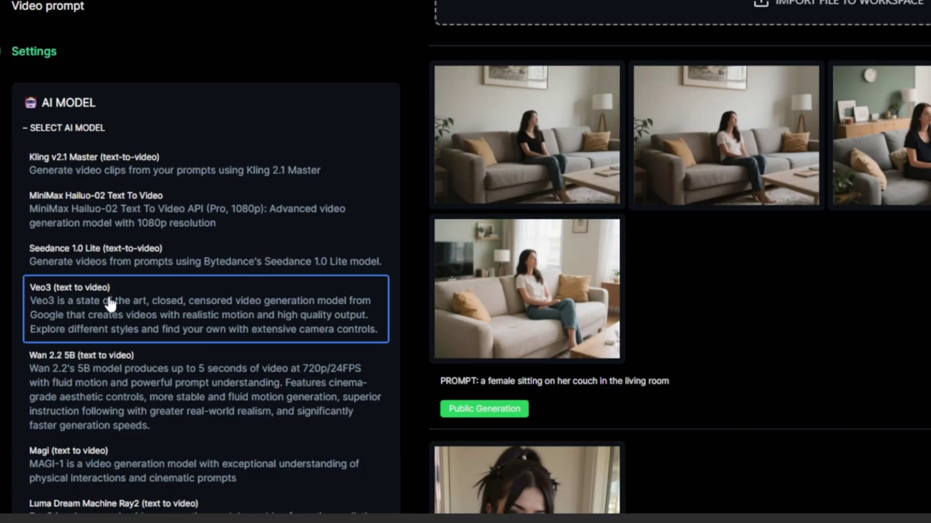
scroll(152, 397, down, 20)
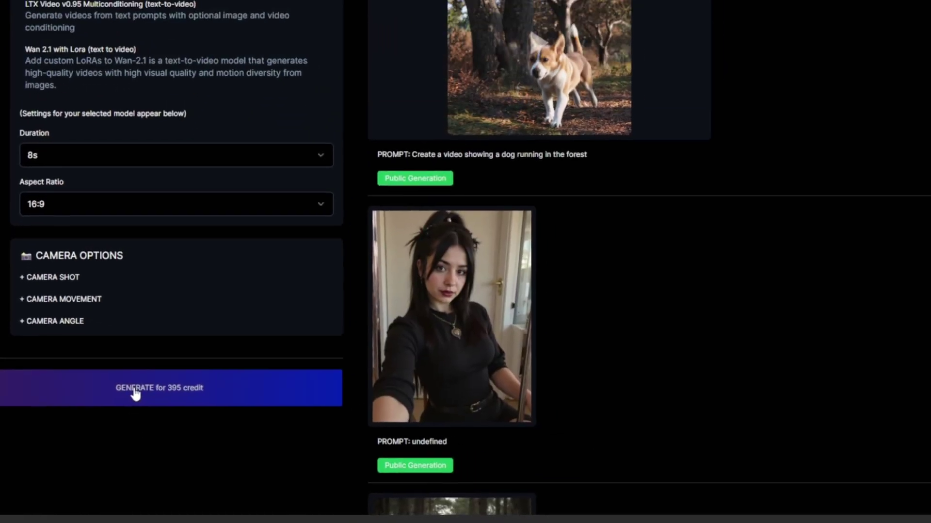
click(153, 366)
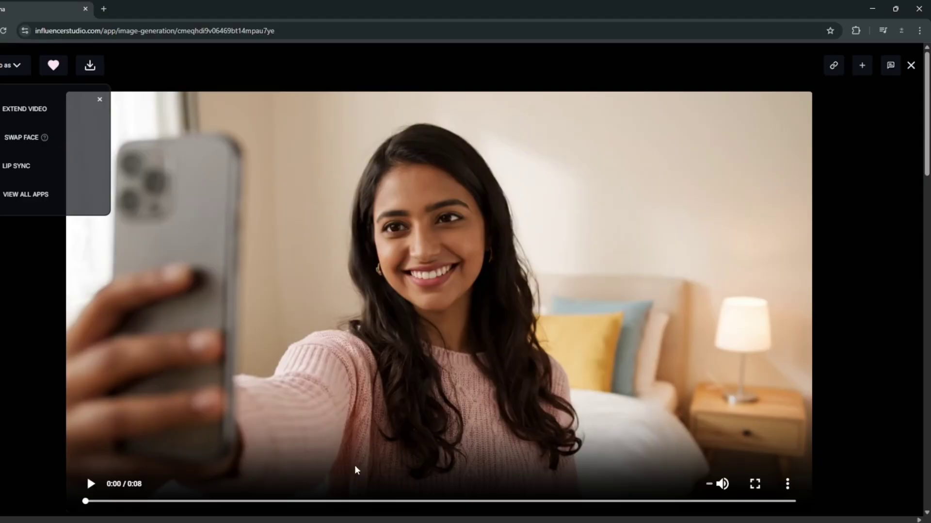
Play the finished Veo3 selfie video, reopen it, and launch Swap Face on it
click(90, 483)
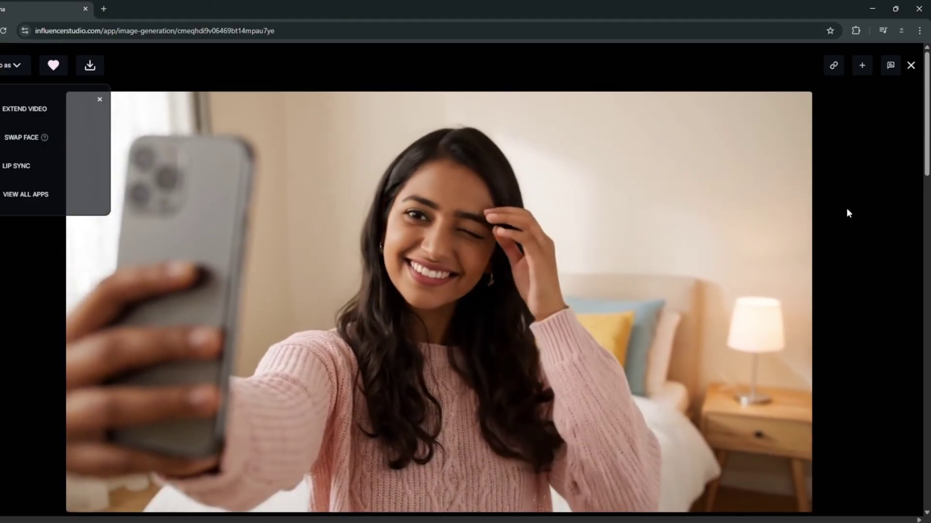
click(911, 66)
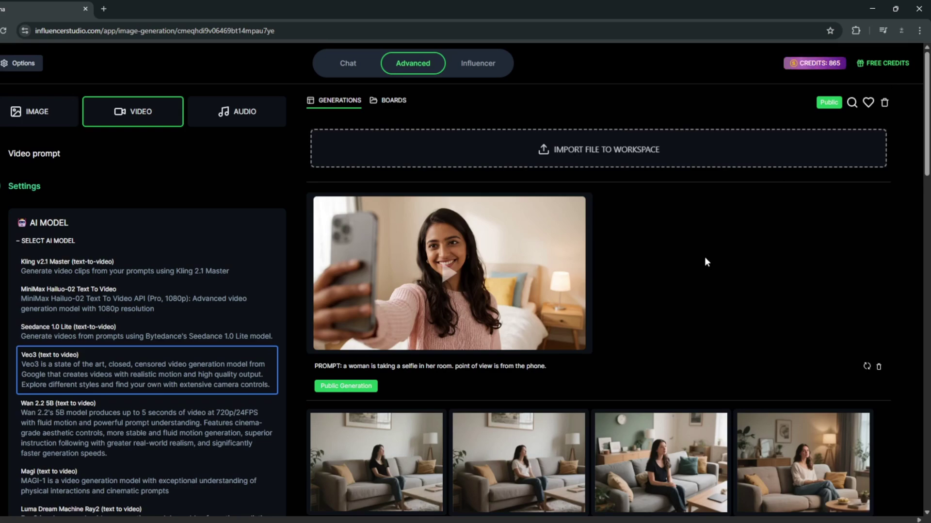
click(441, 262)
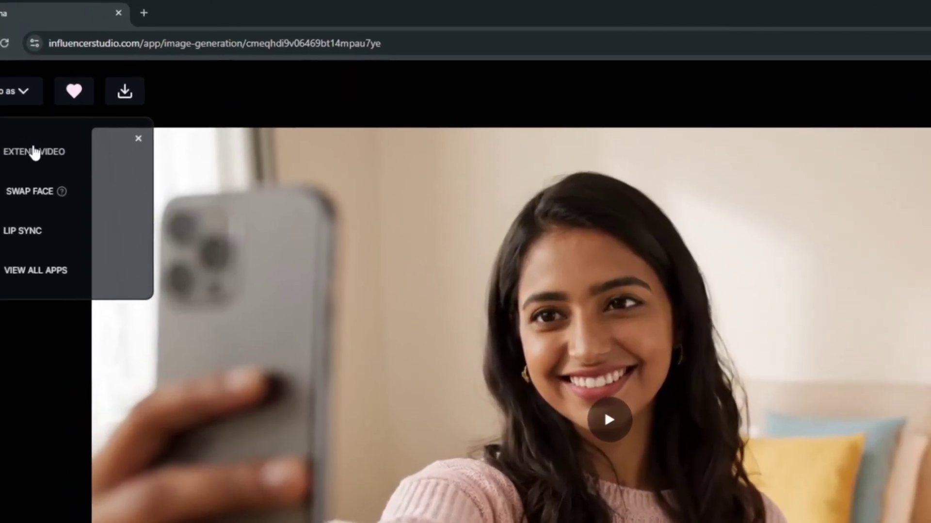
click(29, 193)
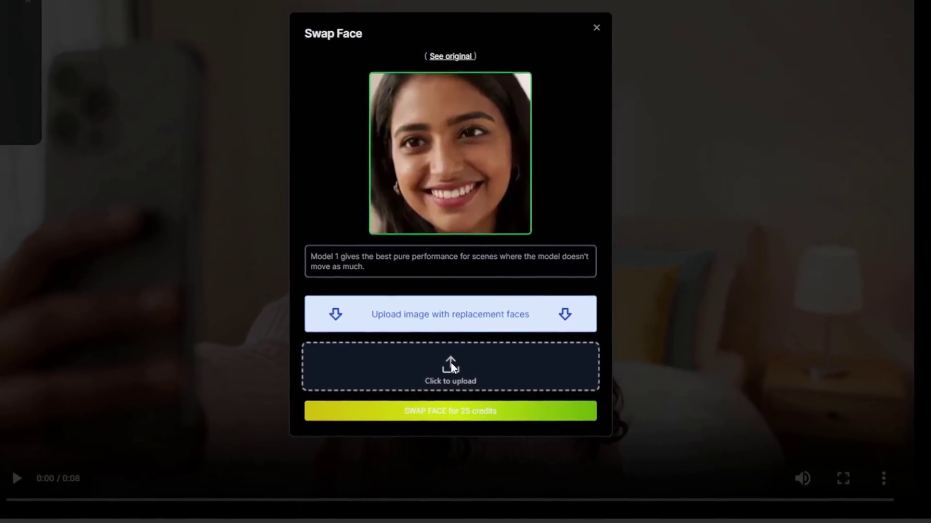
Upload the blonde portrait as the replacement face and run the 25-credit face swap
click(451, 366)
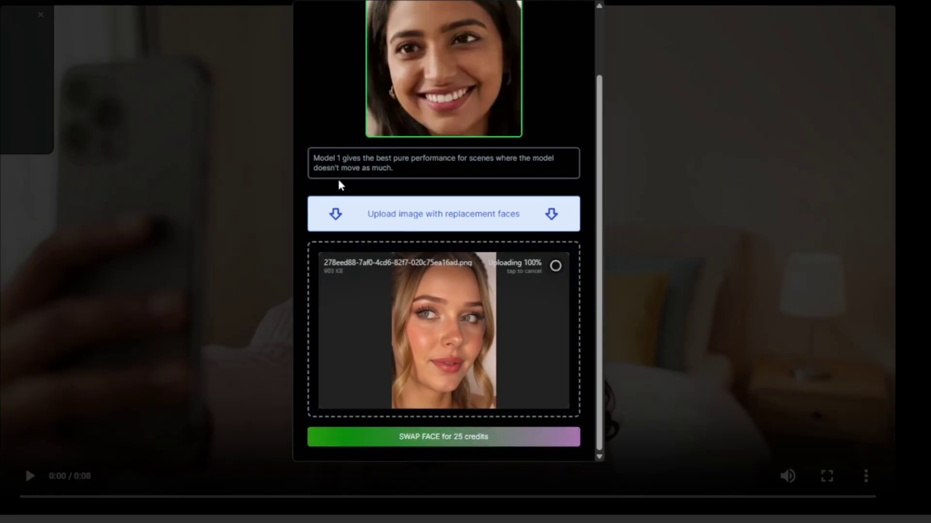
scroll(341, 185, up, 2)
scroll(481, 160, down, 2)
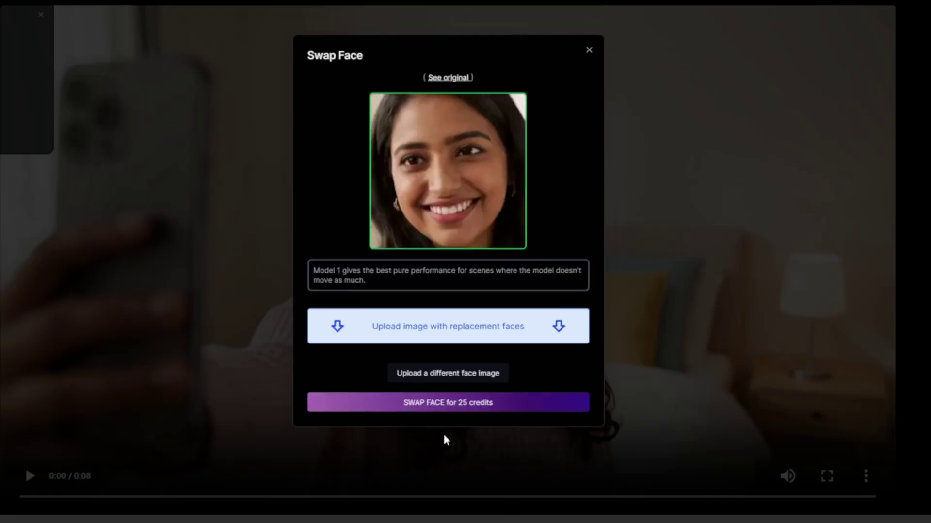
scroll(487, 438, down, 4)
scroll(560, 387, down, 4)
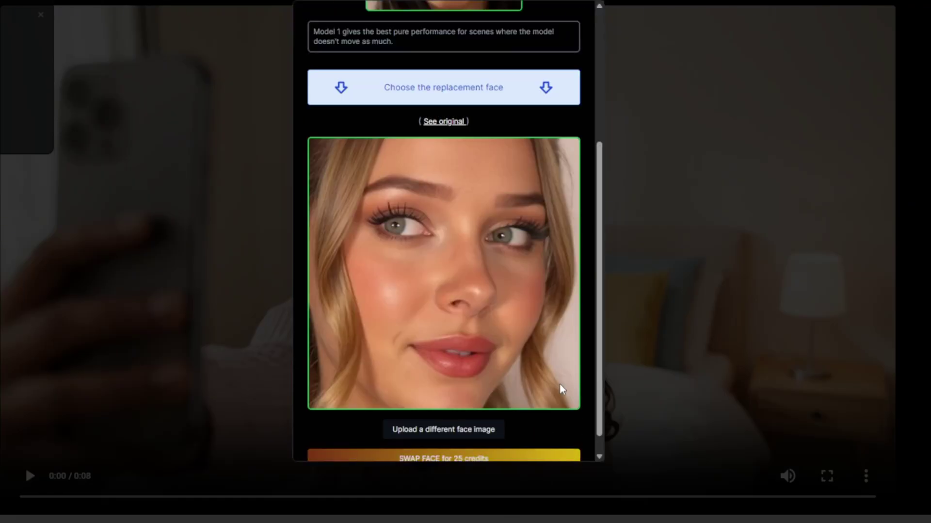
scroll(562, 388, down, 1)
click(444, 457)
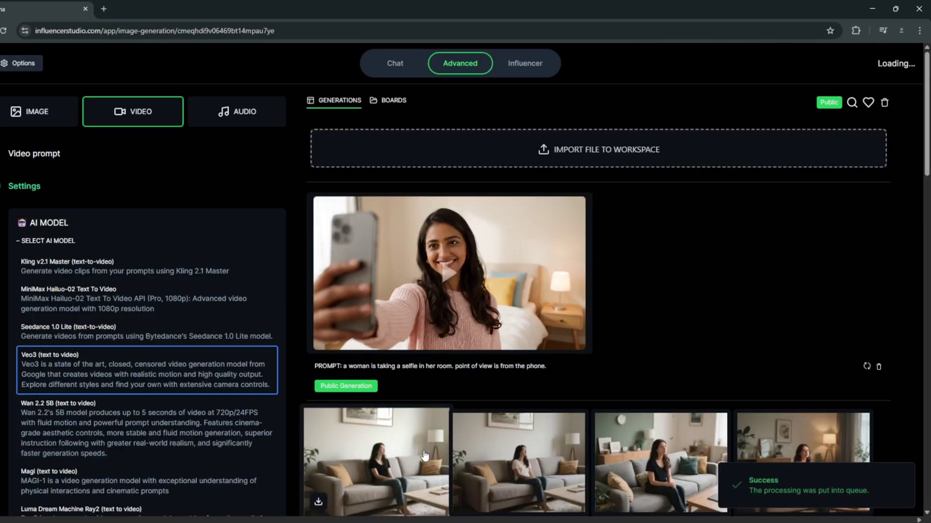
Play the new face-swapped selfie clip, then close the viewer
click(626, 330)
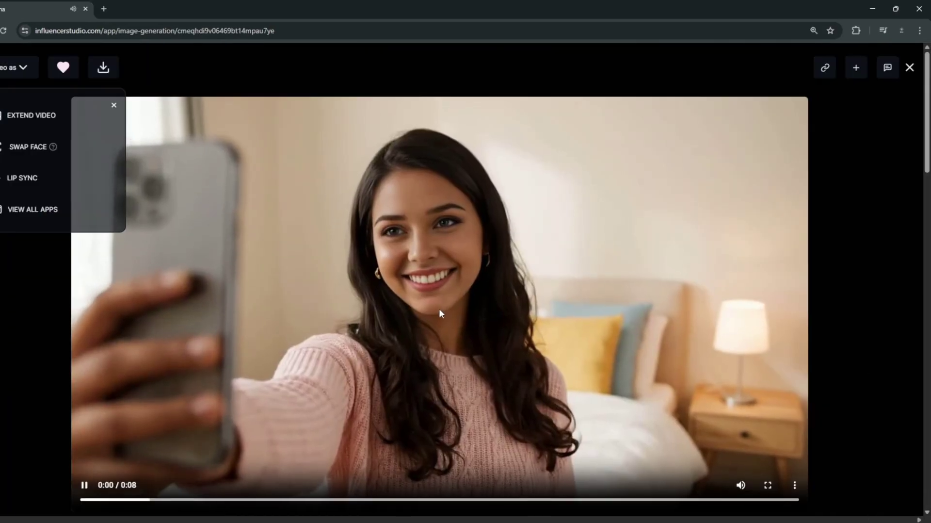
click(440, 312)
click(449, 284)
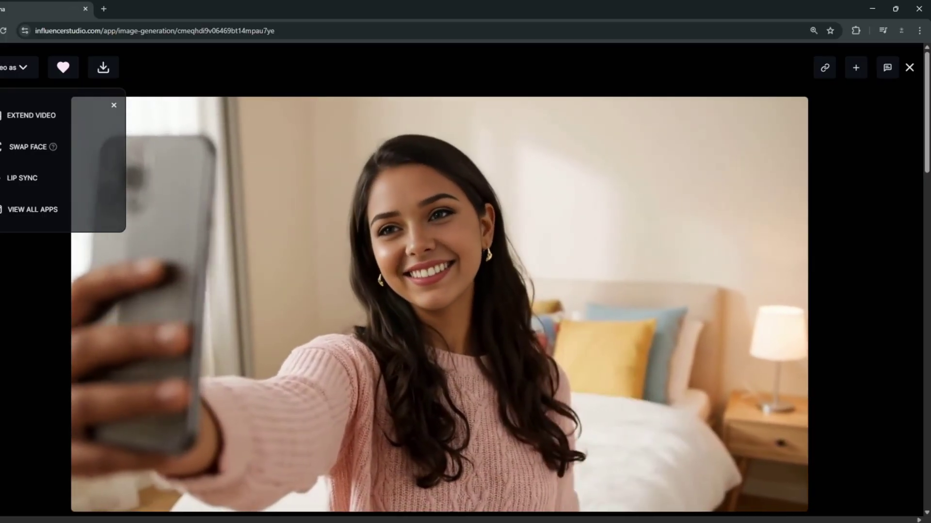
click(910, 67)
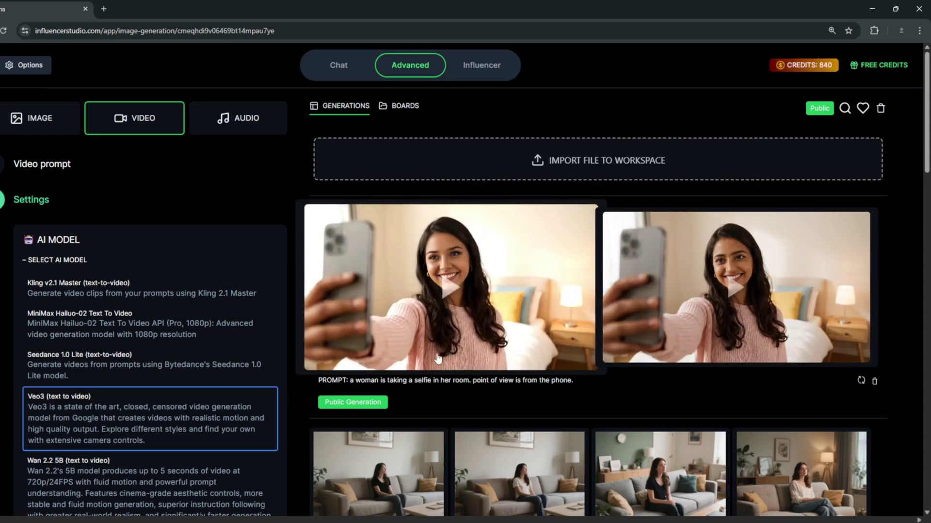
Try the Audio generator's Text to Speech, Voice Changer and Sound Effects modes, then open Influencer
click(250, 116)
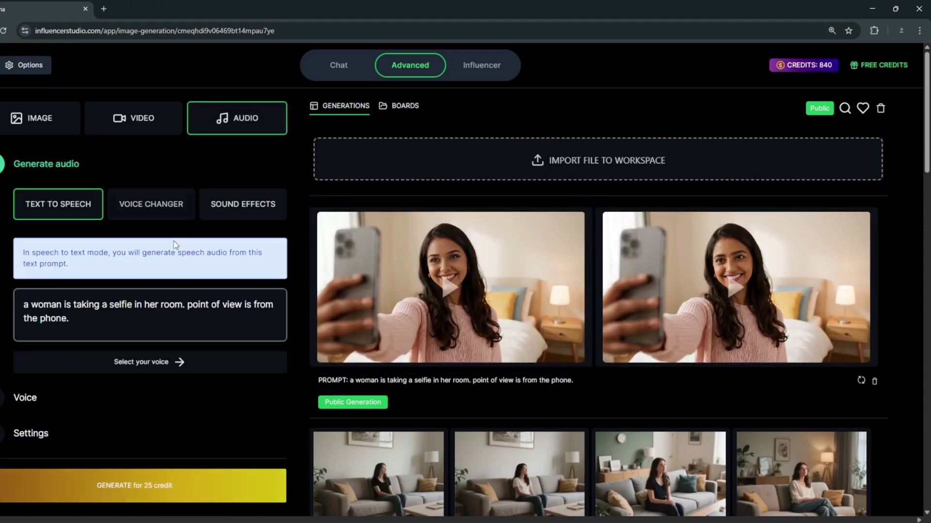
click(136, 322)
click(151, 204)
click(242, 203)
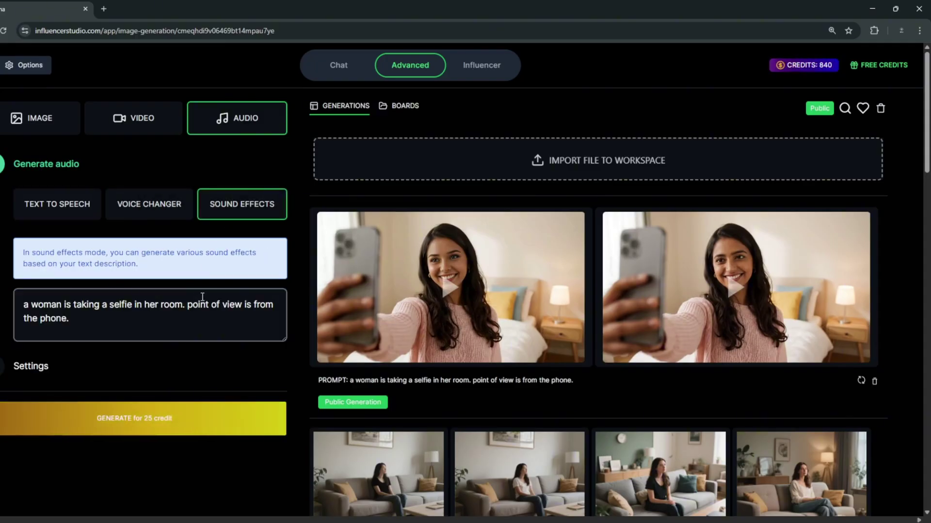
click(487, 65)
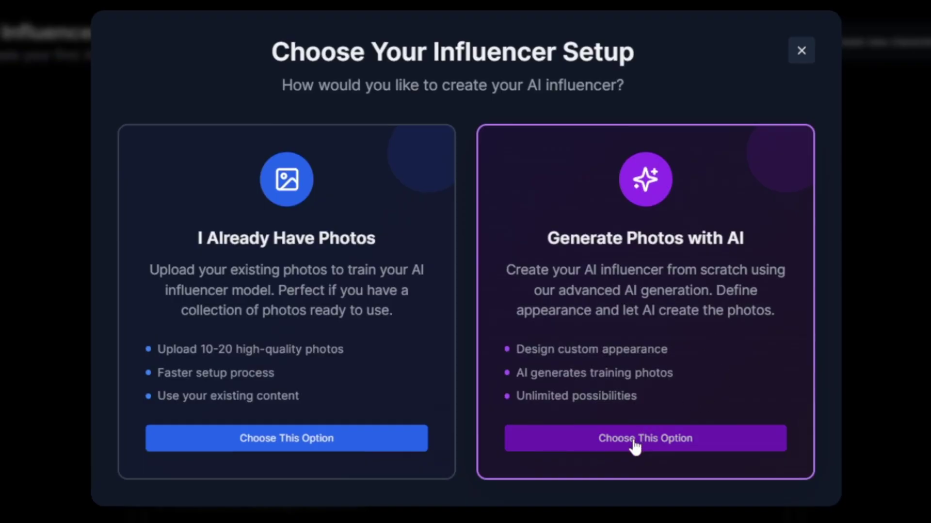
Generate photos with AI for a 25-year-old White Caucasian female influencer named 'kia' and continue
click(634, 439)
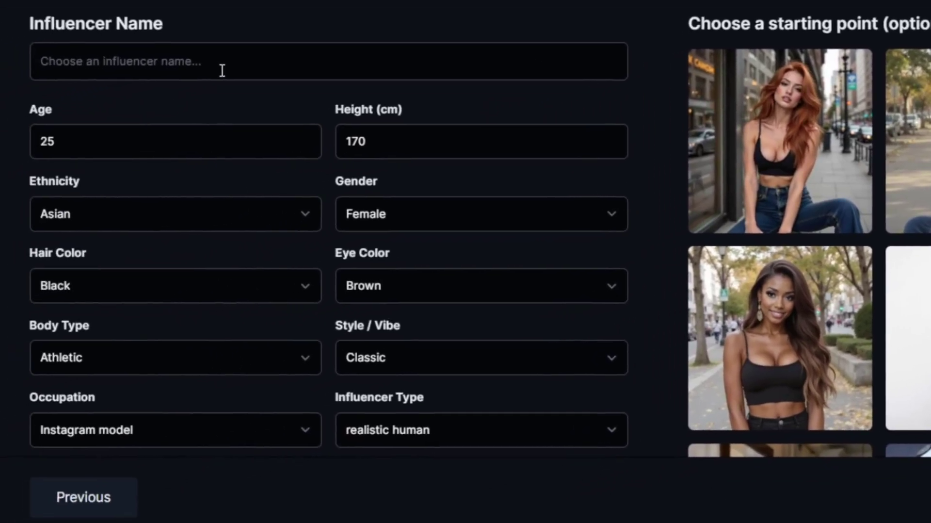
click(90, 104)
text(kia)
scroll(268, 184, down, 3)
scroll(268, 184, up, 3)
click(96, 217)
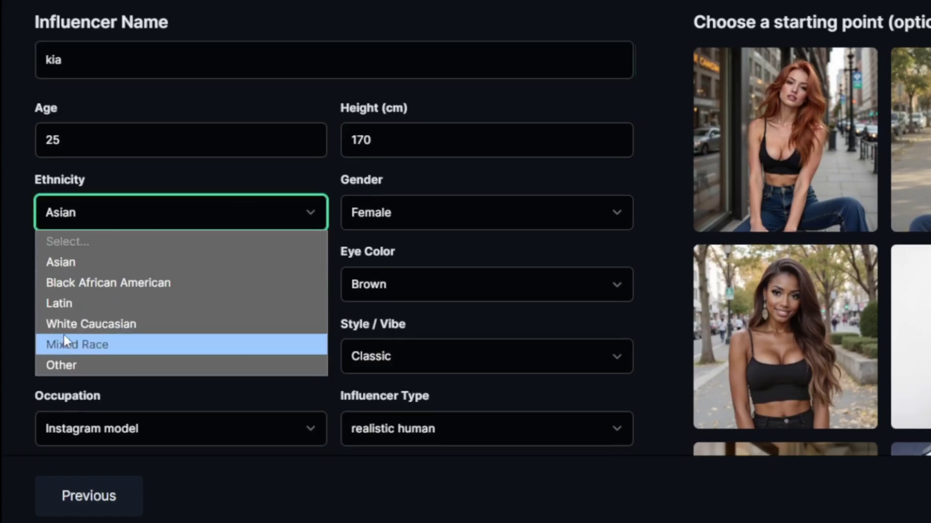
click(85, 323)
scroll(199, 362, down, 4)
scroll(181, 376, up, 3)
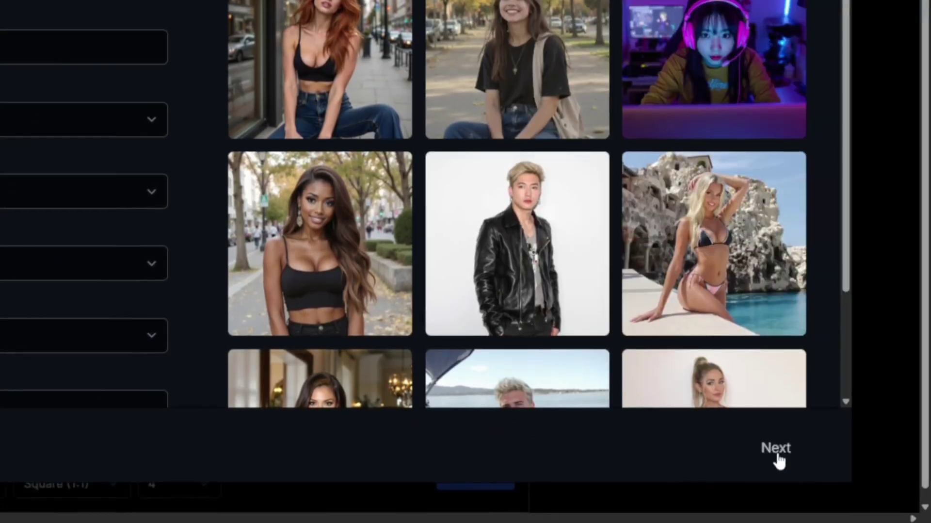
click(774, 449)
scroll(315, 324, up, 1)
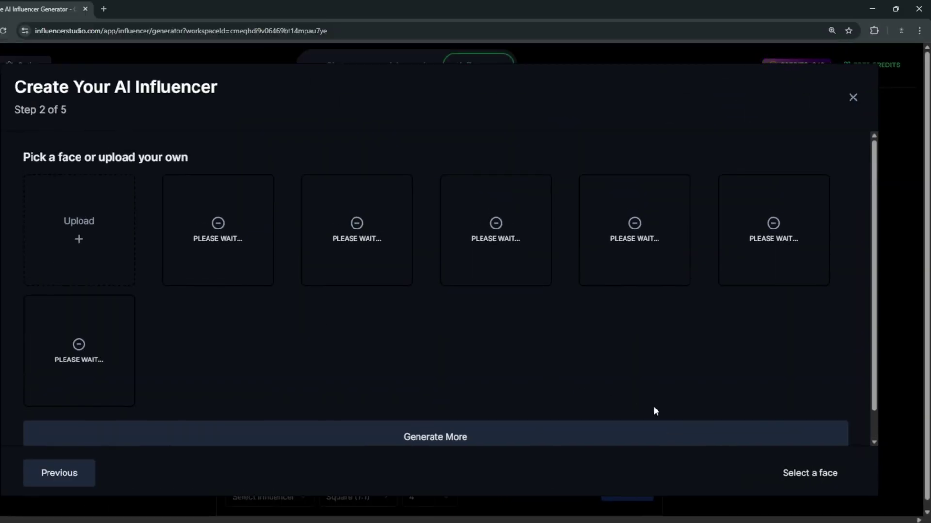
Pick the first generated face and train the influencer model on the 7 selected photos
click(80, 206)
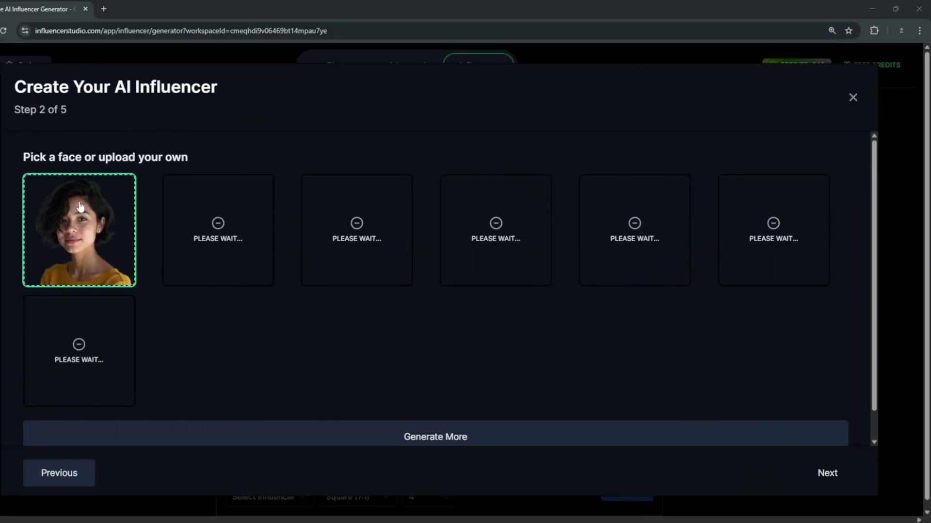
click(830, 475)
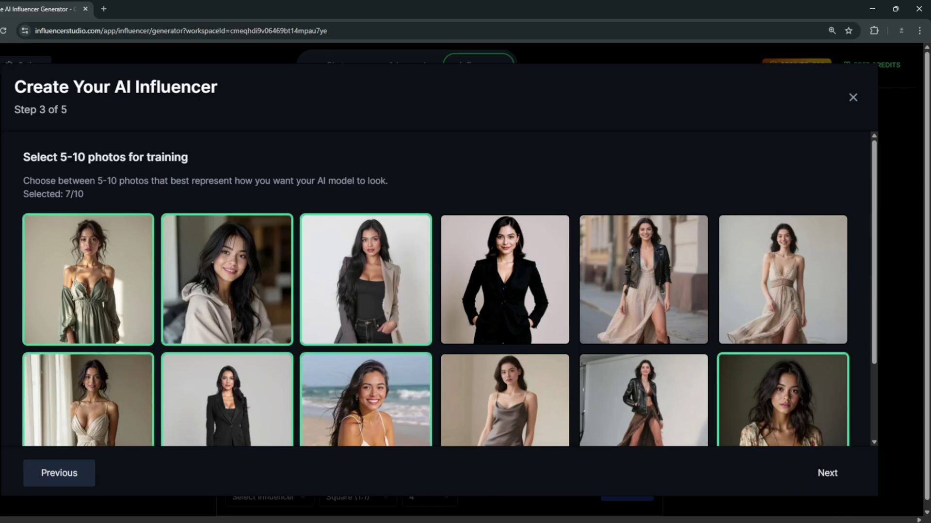
scroll(813, 327, down, 2)
scroll(467, 386, up, 1)
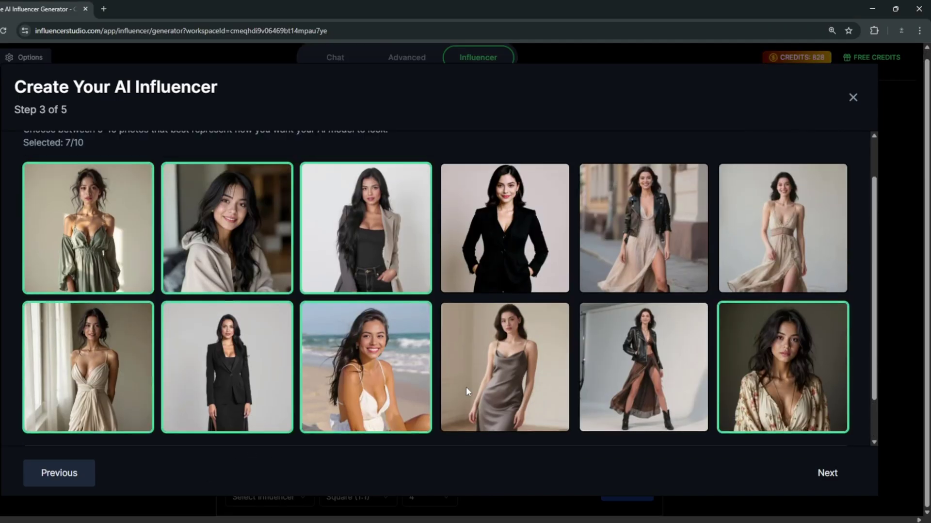
scroll(467, 388, down, 1)
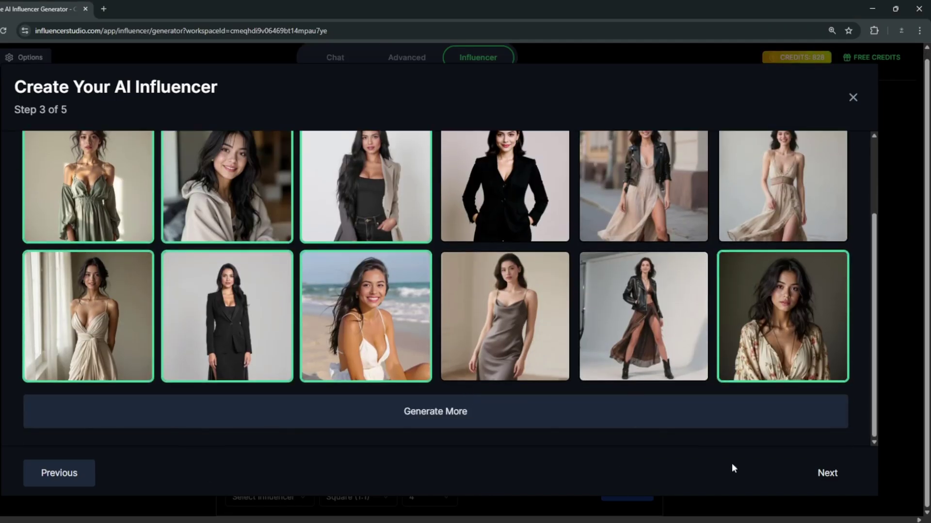
click(827, 473)
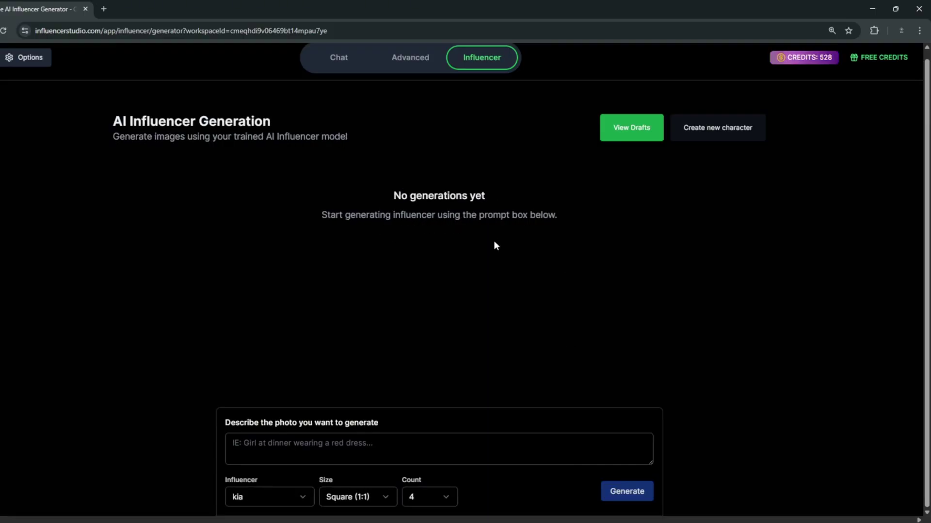
Generate four Square (1:1) images of the trained influencer from a typed photo description
click(368, 442)
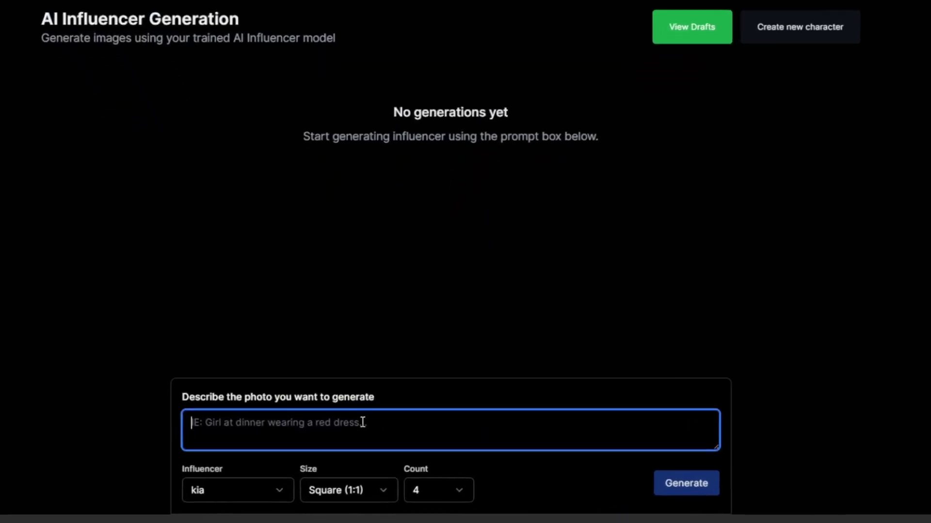
text(girl in her room standing up)
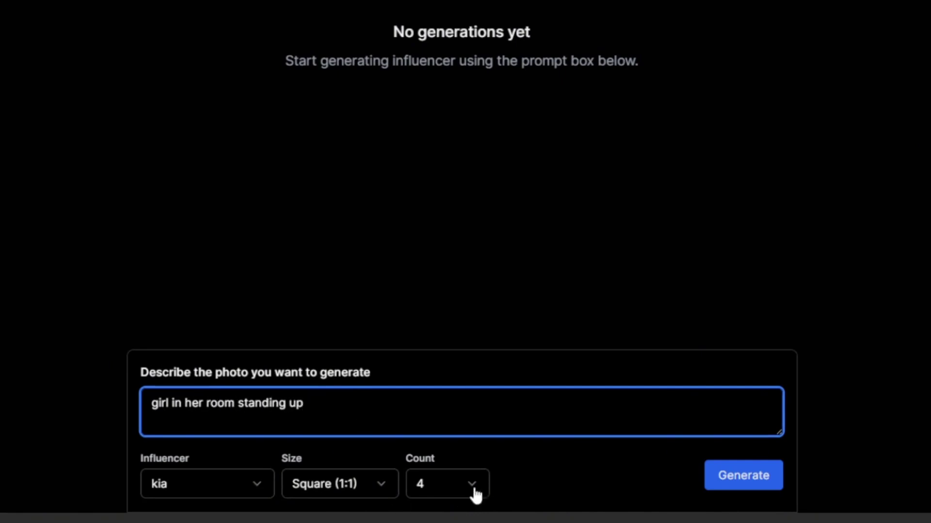
click(717, 473)
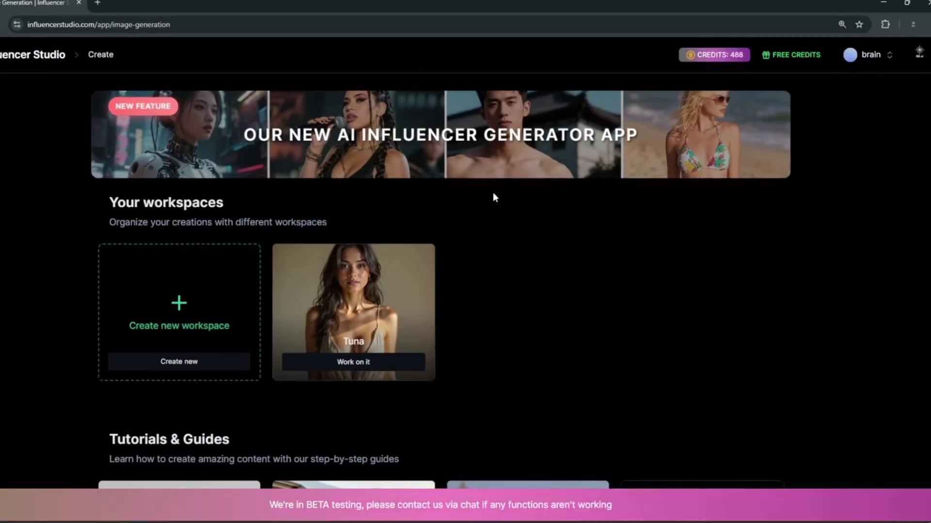
scroll(465, 261, down, 1)
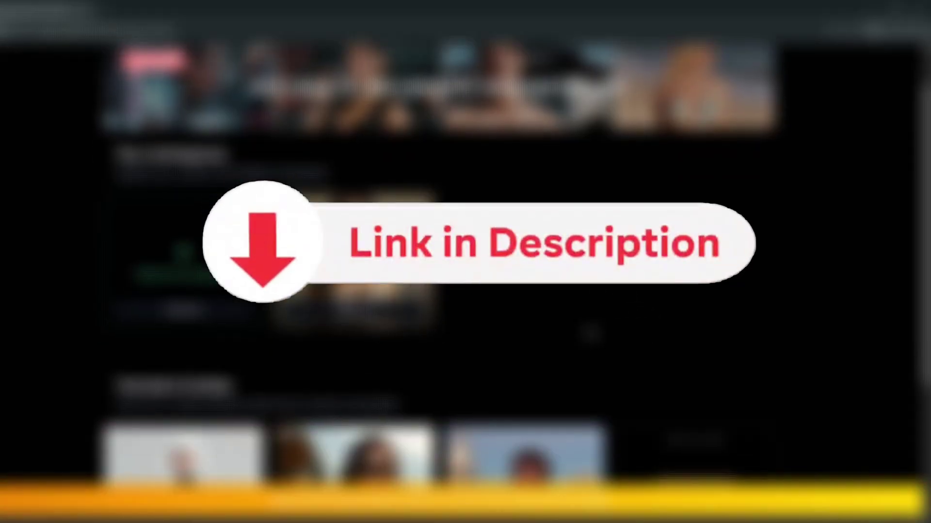